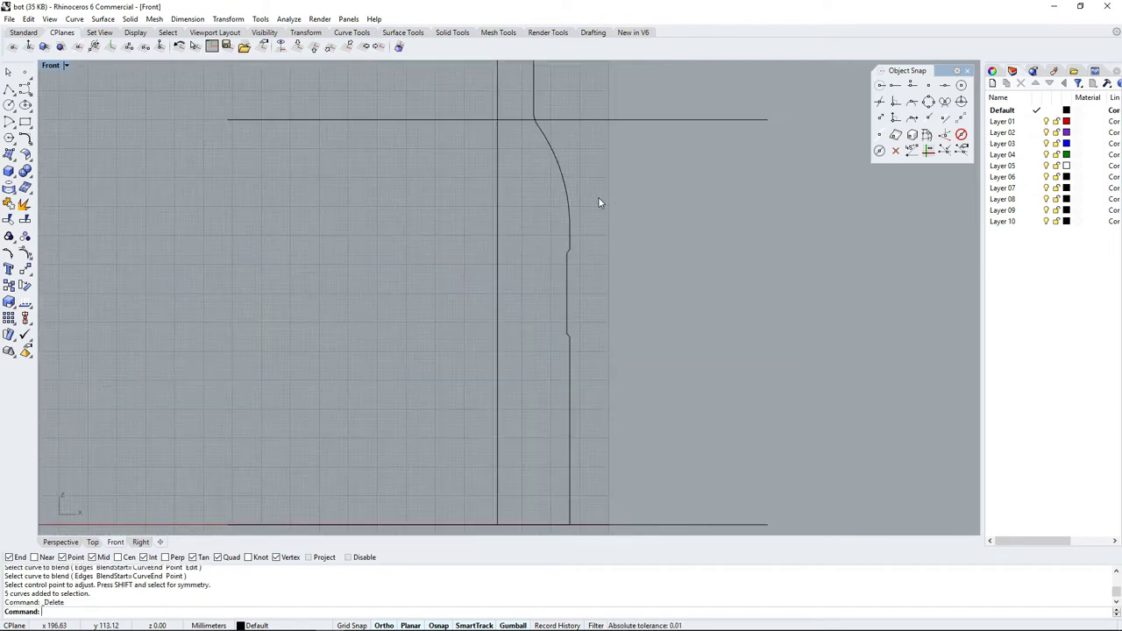
- Zoom the Front view in on the completed bottle half-profile
{"action": "scroll", "coordinate": [546, 463], "scroll_direction": "up", "scroll_amount": 1}
- Offset the bottom line upward by 1.5
{"action": "scroll", "coordinate": [544, 469], "scroll_direction": "up", "scroll_amount": 4}
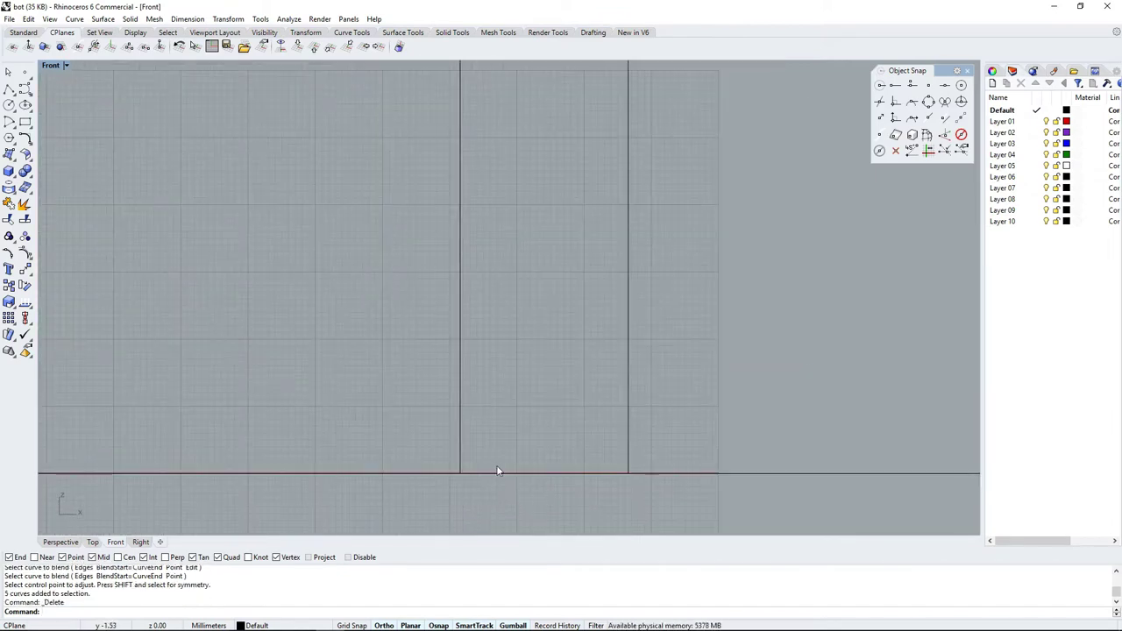
{"action": "left_click", "coordinate": [75, 18]}
{"action": "left_click", "coordinate": [127, 318]}
{"action": "type", "text": "2"}
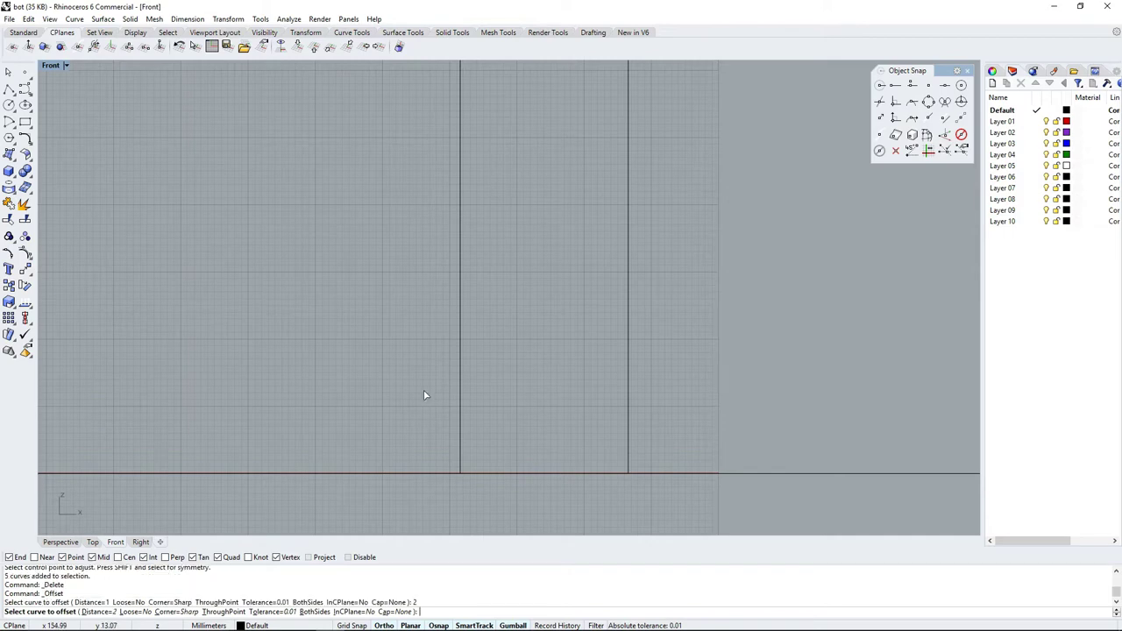
{"action": "type", "text": "1.5"}
{"action": "key", "text": "Return"}
{"action": "left_click", "coordinate": [501, 474]}
{"action": "left_click", "coordinate": [484, 443]}
- Offset the vertical guide lines by 8, 6 and 2.5
{"action": "key", "text": "Return"}
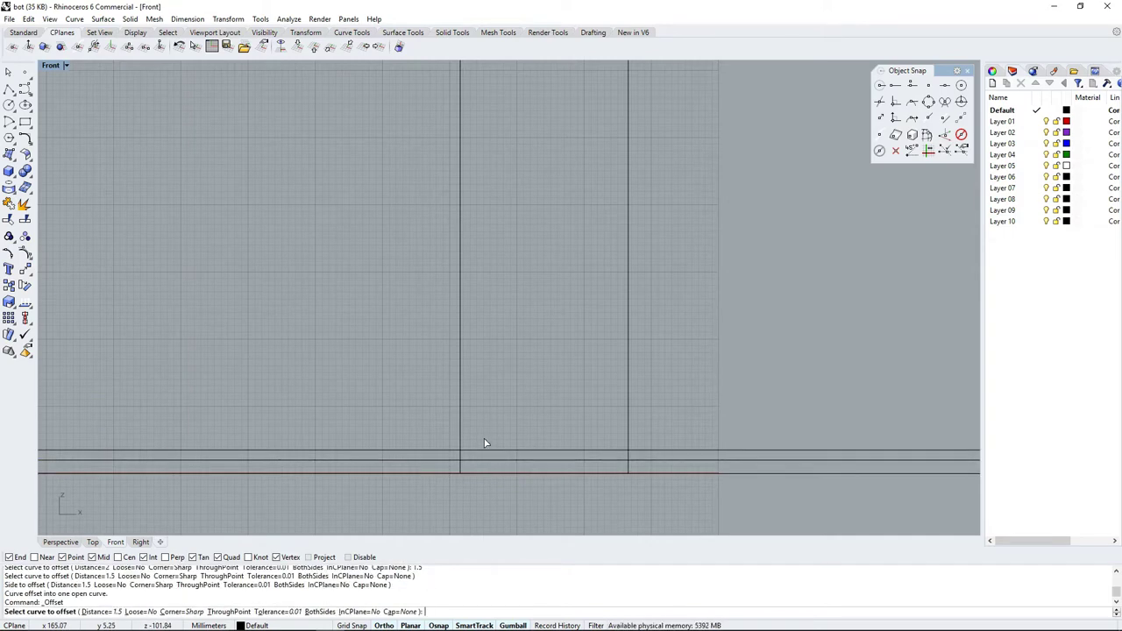
{"action": "type", "text": "8"}
{"action": "left_click", "coordinate": [461, 434]}
{"action": "left_click", "coordinate": [491, 434]}
{"action": "key", "text": "Return"}
{"action": "type", "text": "6"}
{"action": "left_click", "coordinate": [628, 430]}
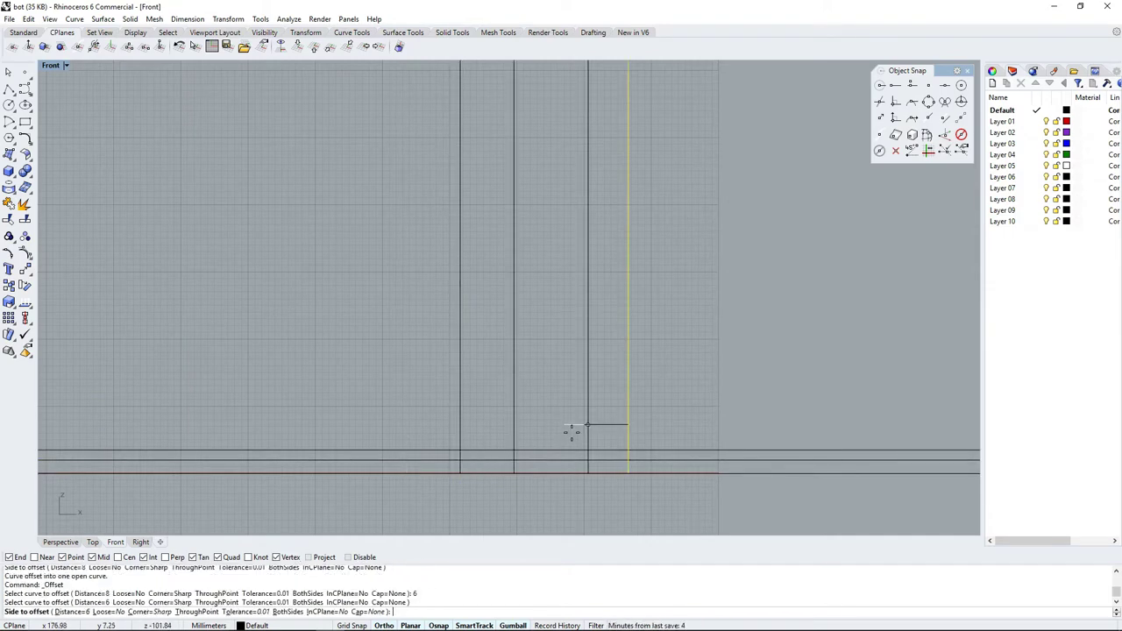
{"action": "left_click", "coordinate": [571, 431]}
{"action": "key", "text": "Return"}
{"action": "type", "text": "2.5"}
{"action": "key", "text": "Return"}
{"action": "scroll", "coordinate": [527, 465], "scroll_direction": "up", "scroll_amount": 2}
{"action": "left_click", "coordinate": [426, 432]}
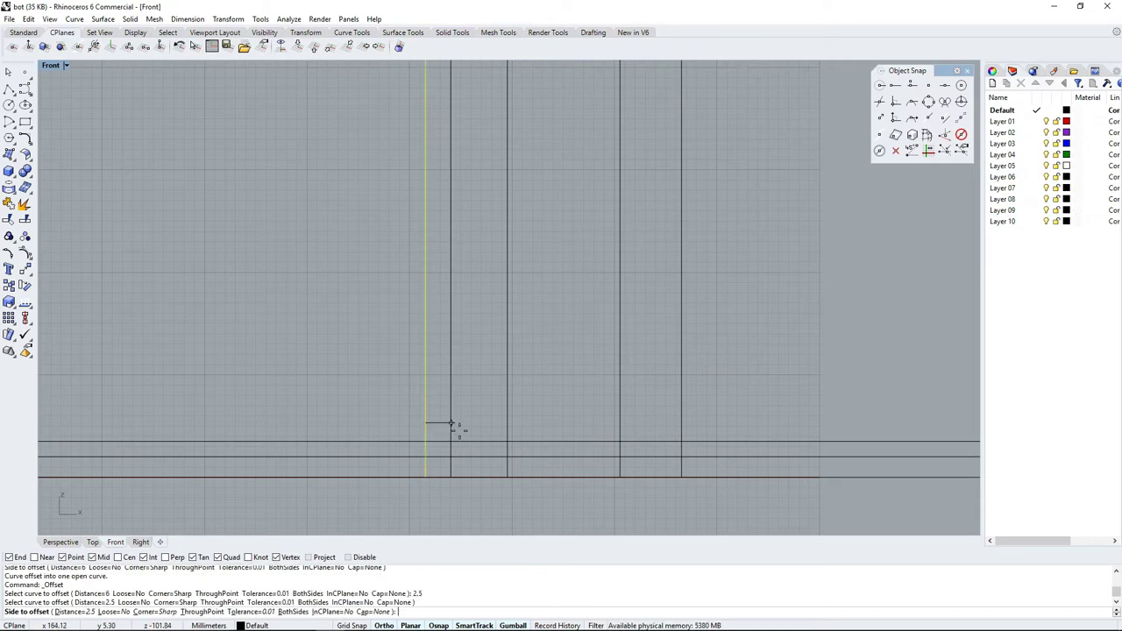
{"action": "left_click", "coordinate": [451, 427]}
- Draw a sloped line between guides and an arc from its end to the bottom guide
{"action": "left_click", "coordinate": [75, 19]}
{"action": "left_click", "coordinate": [219, 63]}
{"action": "left_click", "coordinate": [451, 442]}
{"action": "left_click", "coordinate": [507, 456]}
{"action": "left_click", "coordinate": [77, 19]}
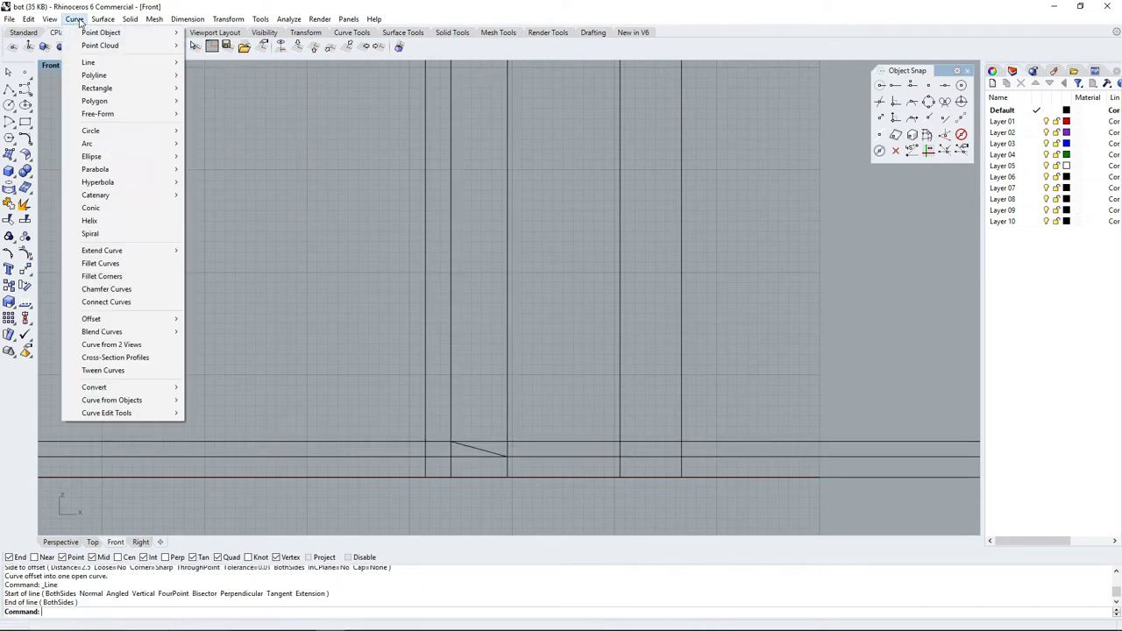
{"action": "left_click", "coordinate": [251, 155]}
{"action": "left_click", "coordinate": [507, 456]}
{"action": "left_click", "coordinate": [620, 477]}
{"action": "left_click", "coordinate": [561, 457]}
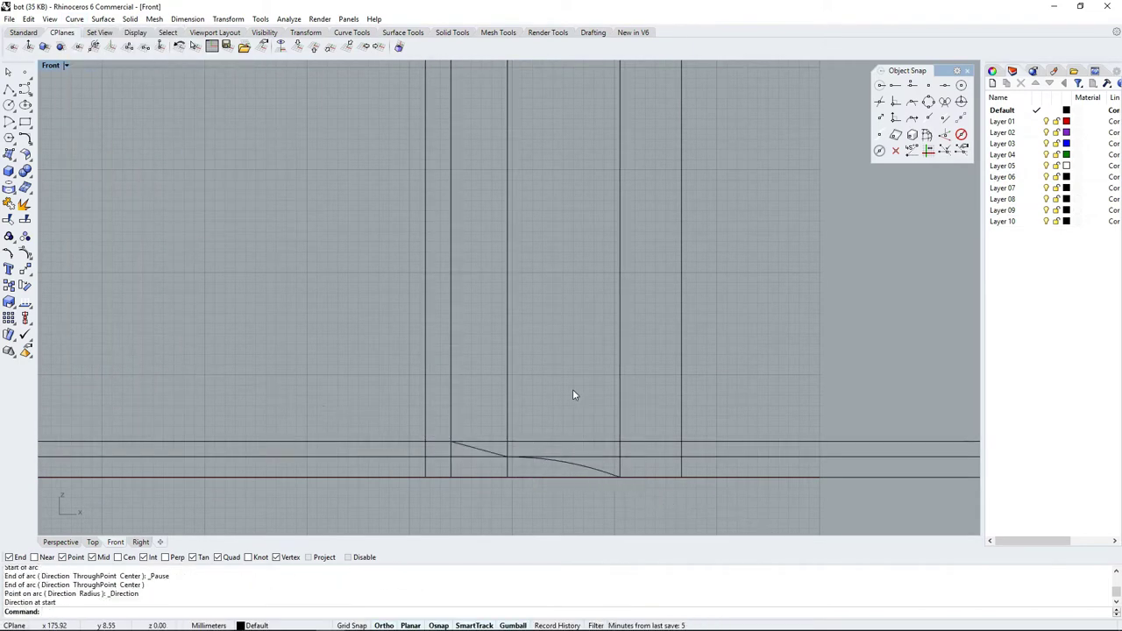
- Fillet the base corner with radius 2.5
{"action": "left_click", "coordinate": [74, 18]}
{"action": "left_click", "coordinate": [96, 272]}
{"action": "type", "text": "2.5"}
{"action": "key", "text": "Return"}
{"action": "left_click", "coordinate": [654, 477]}
{"action": "left_click", "coordinate": [681, 467]}
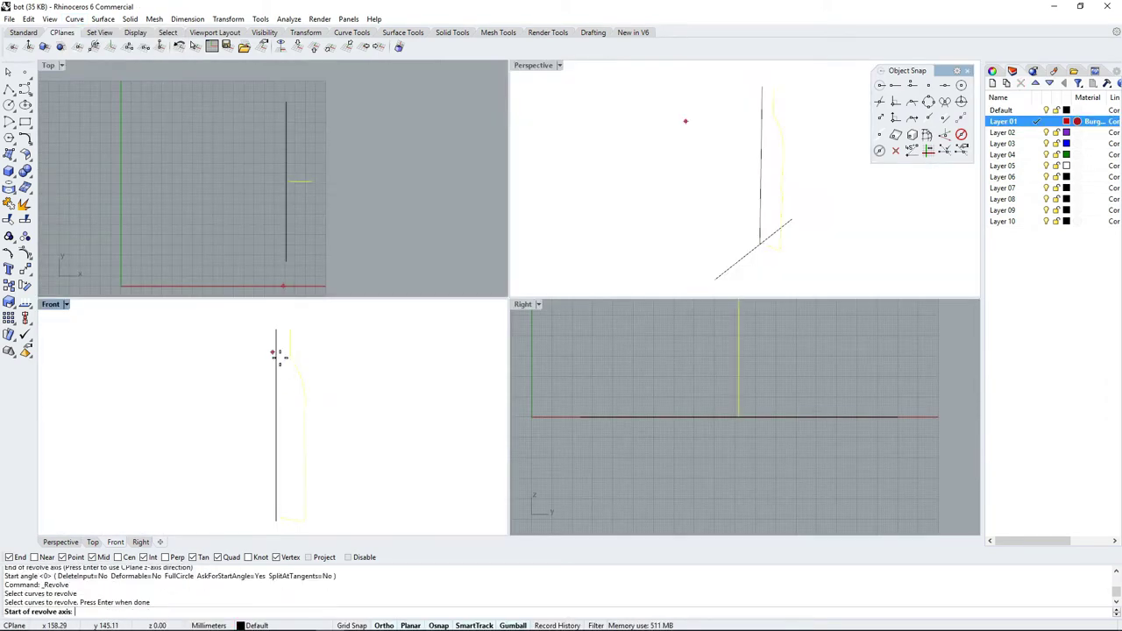
- Revolve around a picked axis, then undo that attempt
{"action": "left_click", "coordinate": [275, 336]}
{"action": "left_click", "coordinate": [275, 393]}
{"action": "key", "text": "Return"}
{"action": "key", "text": "Return"}
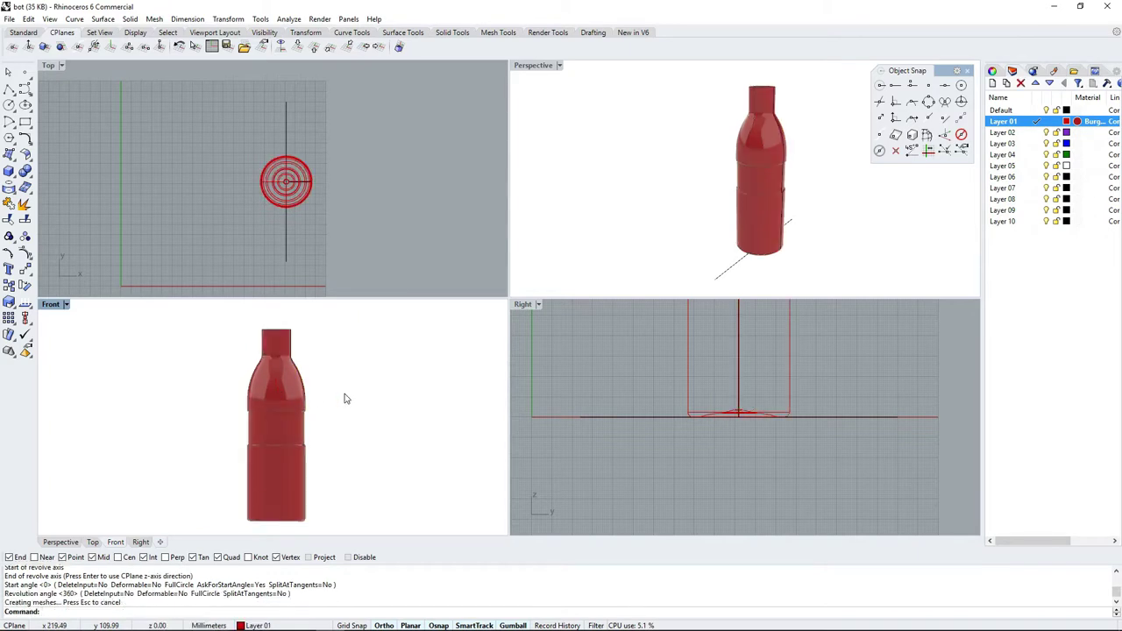
{"action": "key", "text": "ctrl+z"}
- In the maximized Front view, revolve the bottle profile a full 360° about its vertical axis
{"action": "key", "text": "ctrl+m"}
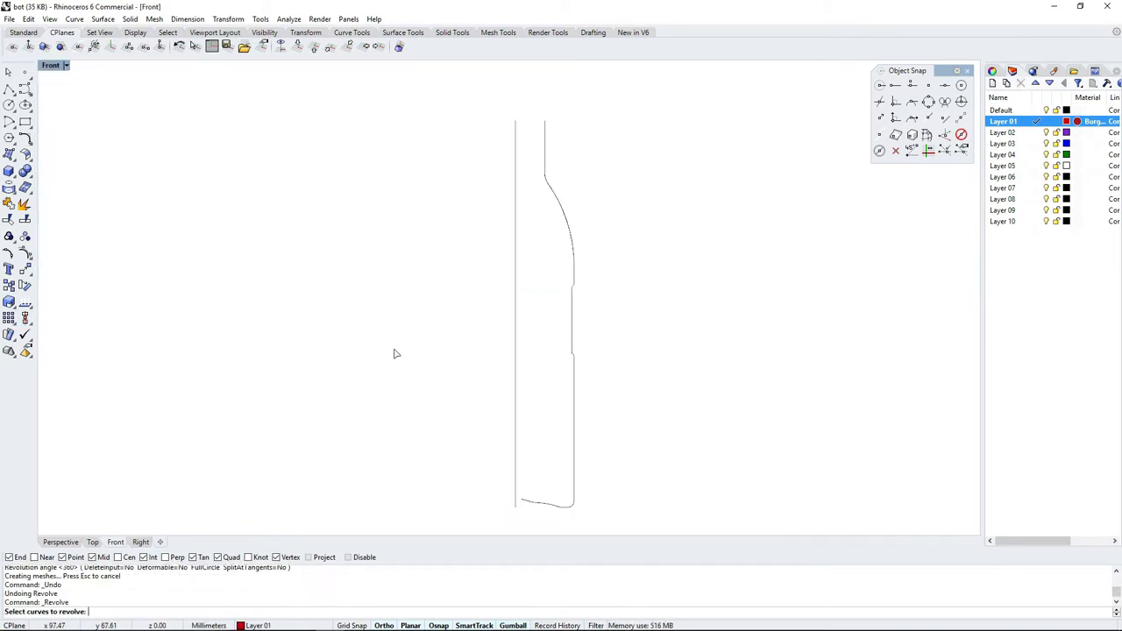
{"action": "key", "text": "Return"}
{"action": "left_click", "coordinate": [553, 231]}
{"action": "key", "text": "Return"}
{"action": "left_click", "coordinate": [515, 121]}
{"action": "left_click", "coordinate": [516, 169]}
{"action": "key", "text": "Return"}
{"action": "key", "text": "Return"}
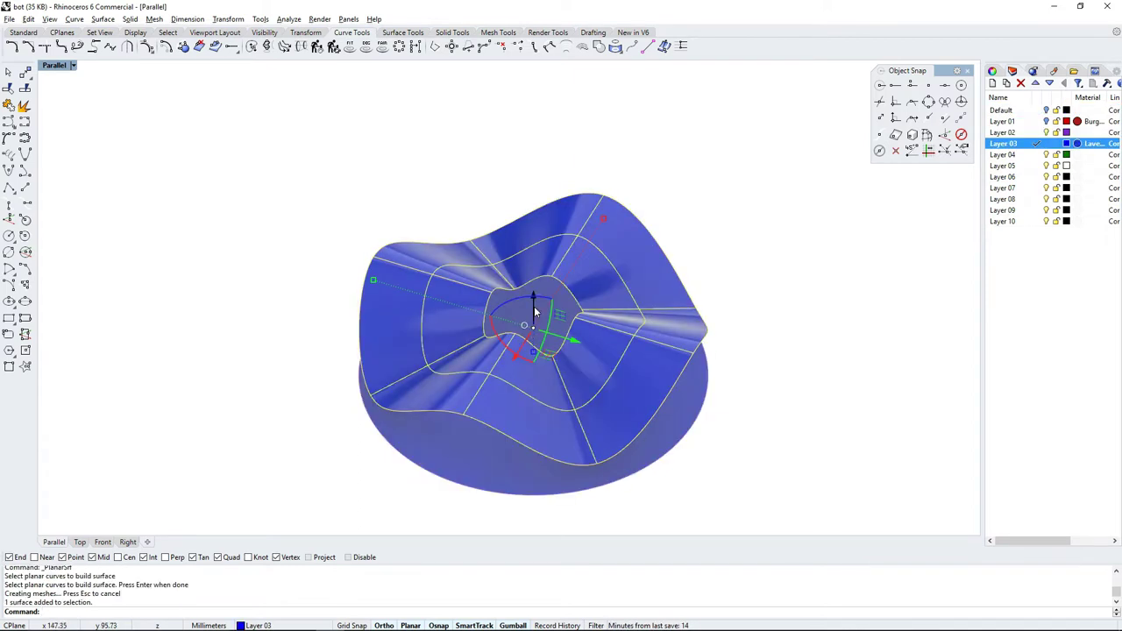
- Select the wave surfaces and flat circle, and copy them up 20 units onto body and shoulder
{"action": "left_click", "coordinate": [537, 351]}
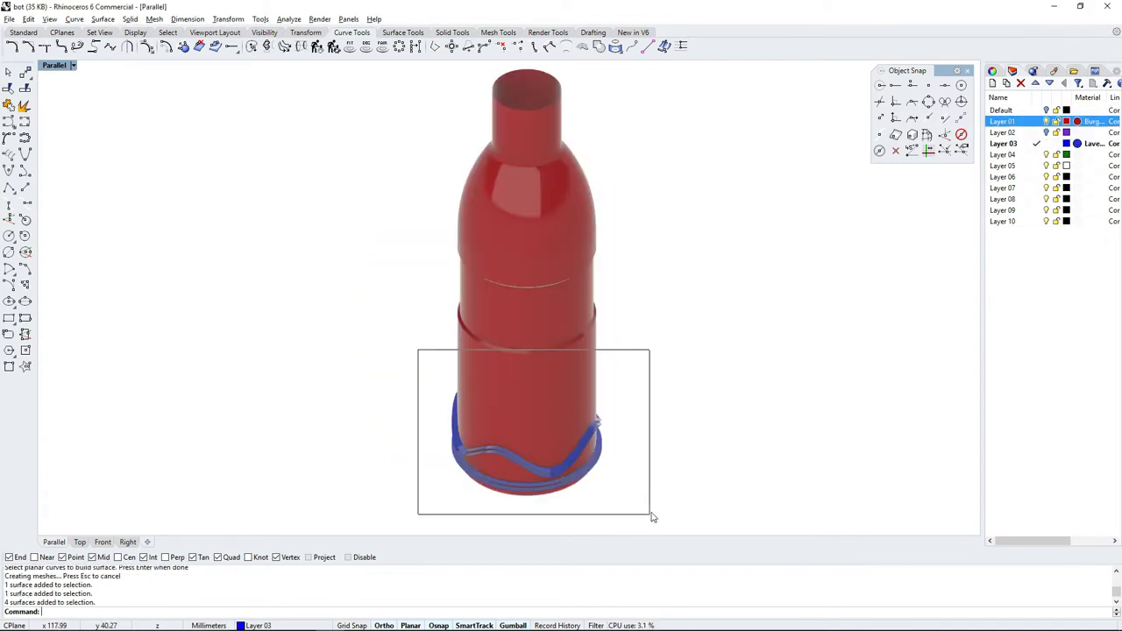
{"action": "left_click_drag", "start_coordinate": [651, 517], "coordinate": [650, 516]}
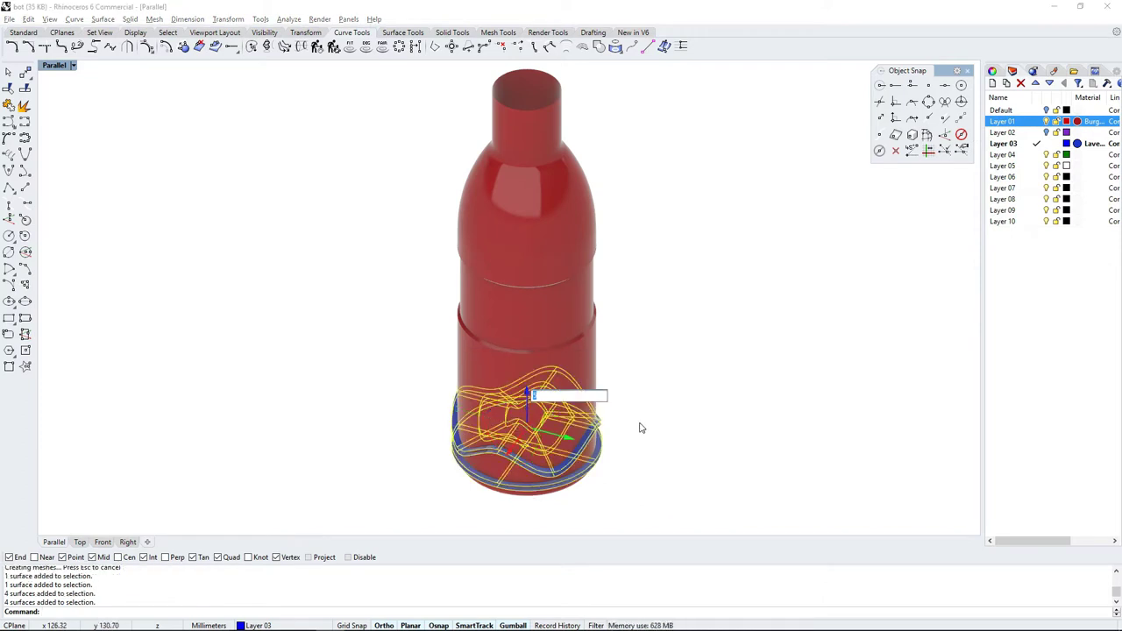
{"action": "type", "text": "20"}
{"action": "key", "text": "Return"}
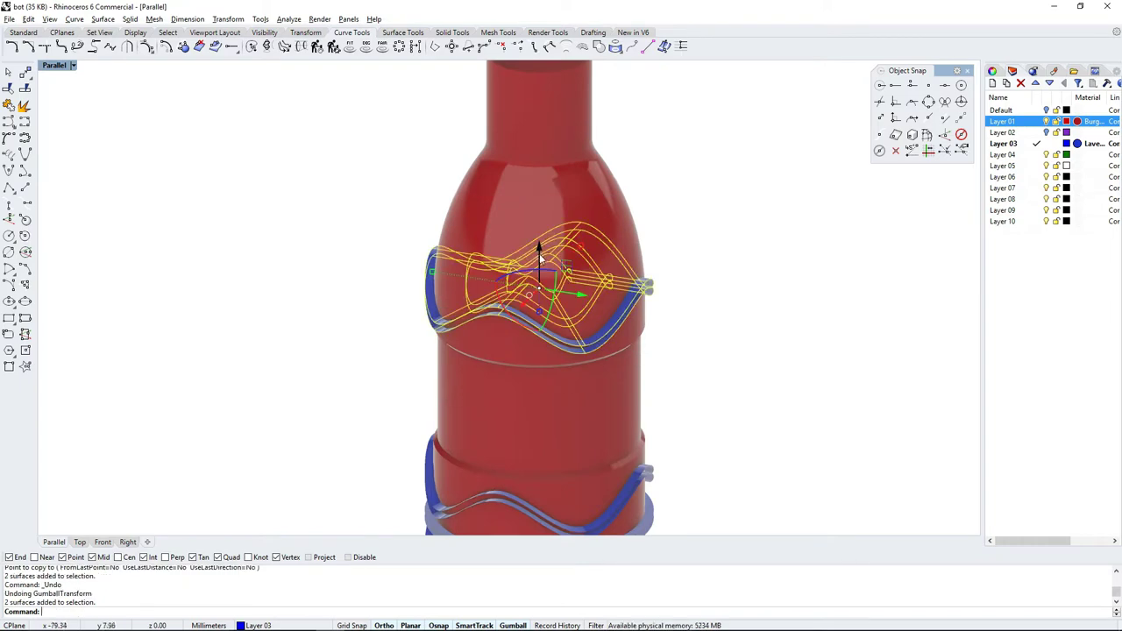
{"action": "key", "text": "Return"}
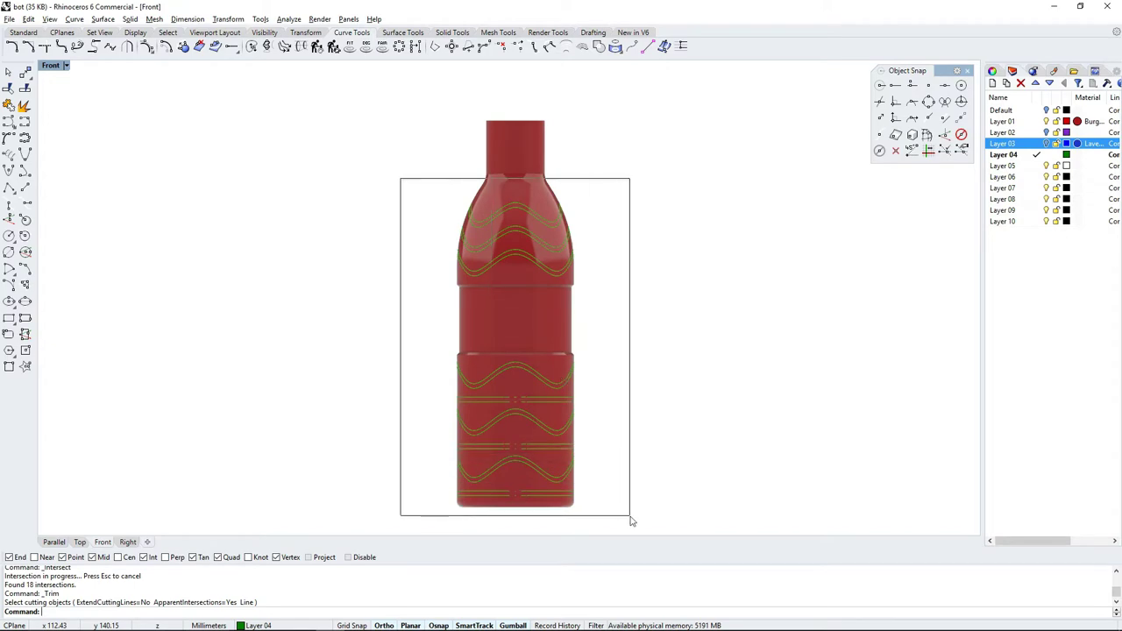
- Use all wave curves as trim cutters and remove the two lower groove strips
{"action": "left_click_drag", "start_coordinate": [631, 522], "coordinate": [633, 523]}
{"action": "key", "text": "Return"}
{"action": "scroll", "coordinate": [461, 514], "scroll_direction": "up", "scroll_amount": 10}
{"action": "left_click", "coordinate": [451, 258]}
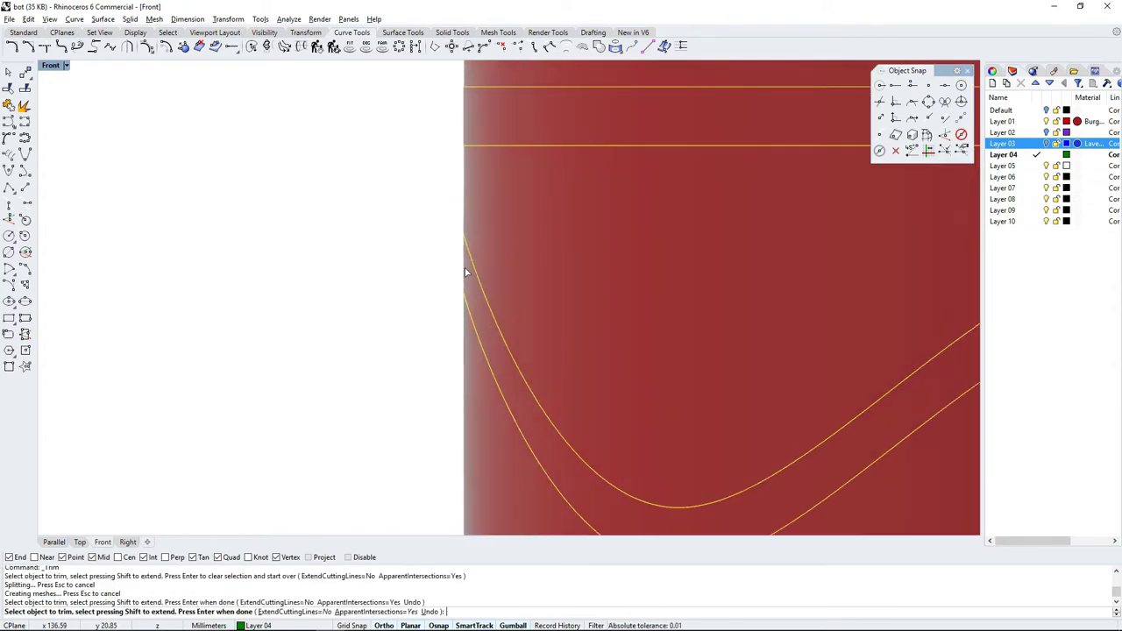
{"action": "left_click", "coordinate": [465, 272]}
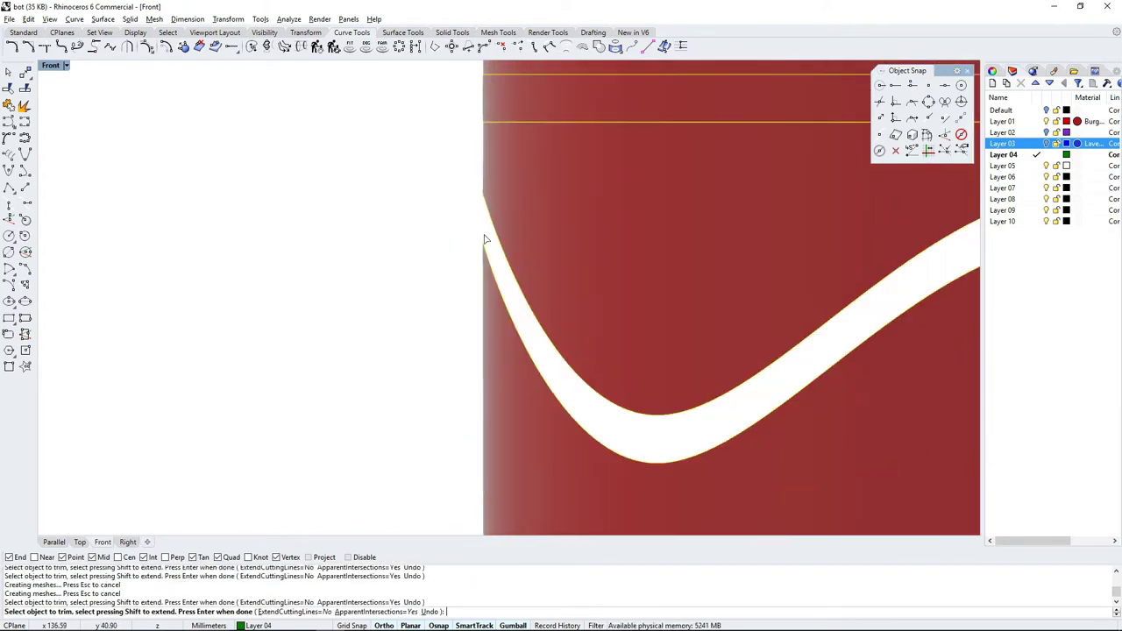
- Trim away the upper, shoulder and top wave strips
{"action": "scroll", "coordinate": [486, 219], "scroll_direction": "down", "scroll_amount": 5}
{"action": "scroll", "coordinate": [484, 213], "scroll_direction": "up", "scroll_amount": 5}
{"action": "left_click", "coordinate": [484, 213]}
{"action": "scroll", "coordinate": [421, 256], "scroll_direction": "down", "scroll_amount": 5}
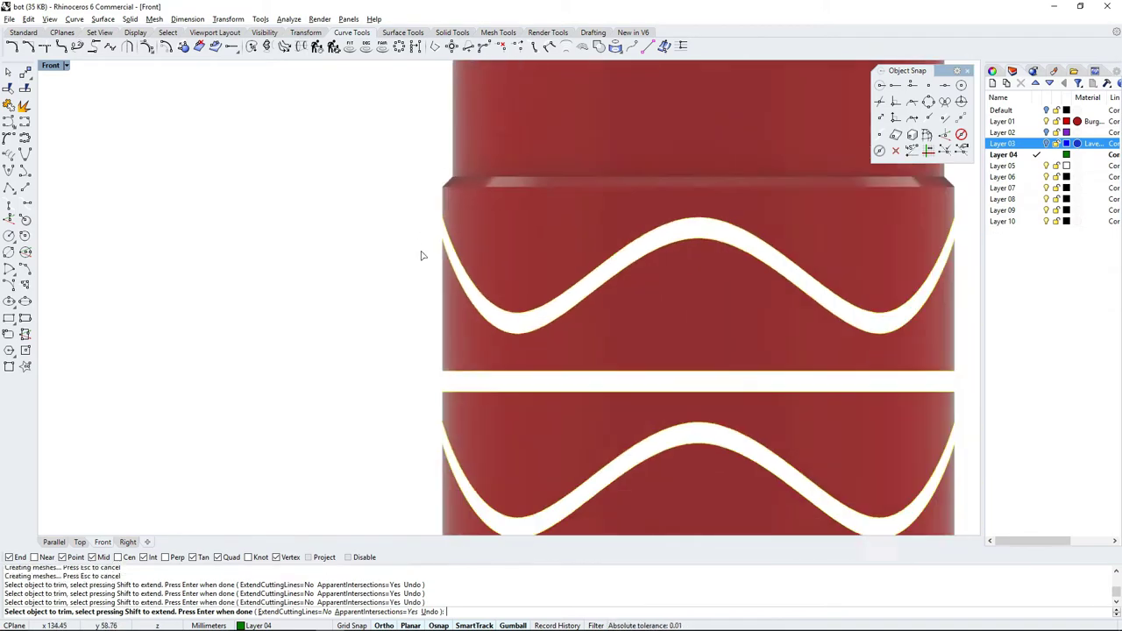
{"action": "scroll", "coordinate": [570, 381], "scroll_direction": "down", "scroll_amount": 5}
{"action": "scroll", "coordinate": [622, 211], "scroll_direction": "up", "scroll_amount": 3}
{"action": "scroll", "coordinate": [609, 269], "scroll_direction": "up", "scroll_amount": 4}
{"action": "left_click", "coordinate": [611, 264]}
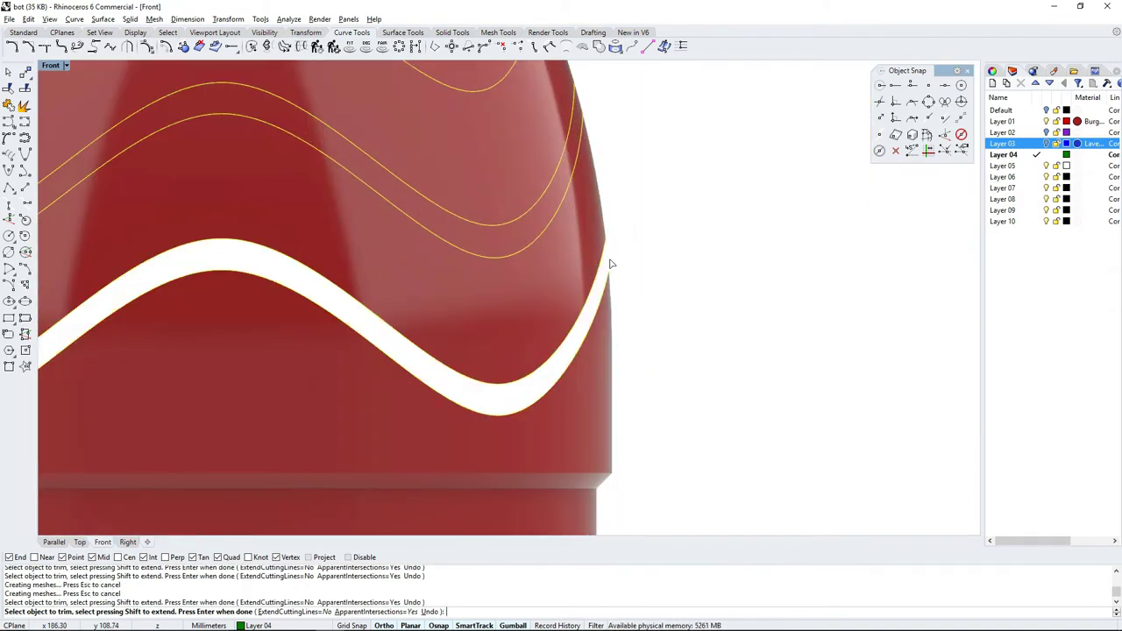
{"action": "scroll", "coordinate": [611, 263], "scroll_direction": "down", "scroll_amount": 2}
{"action": "scroll", "coordinate": [594, 193], "scroll_direction": "down", "scroll_amount": 3}
{"action": "scroll", "coordinate": [561, 120], "scroll_direction": "up", "scroll_amount": 3}
{"action": "left_click", "coordinate": [561, 120]}
{"action": "scroll", "coordinate": [545, 185], "scroll_direction": "down", "scroll_amount": 3}
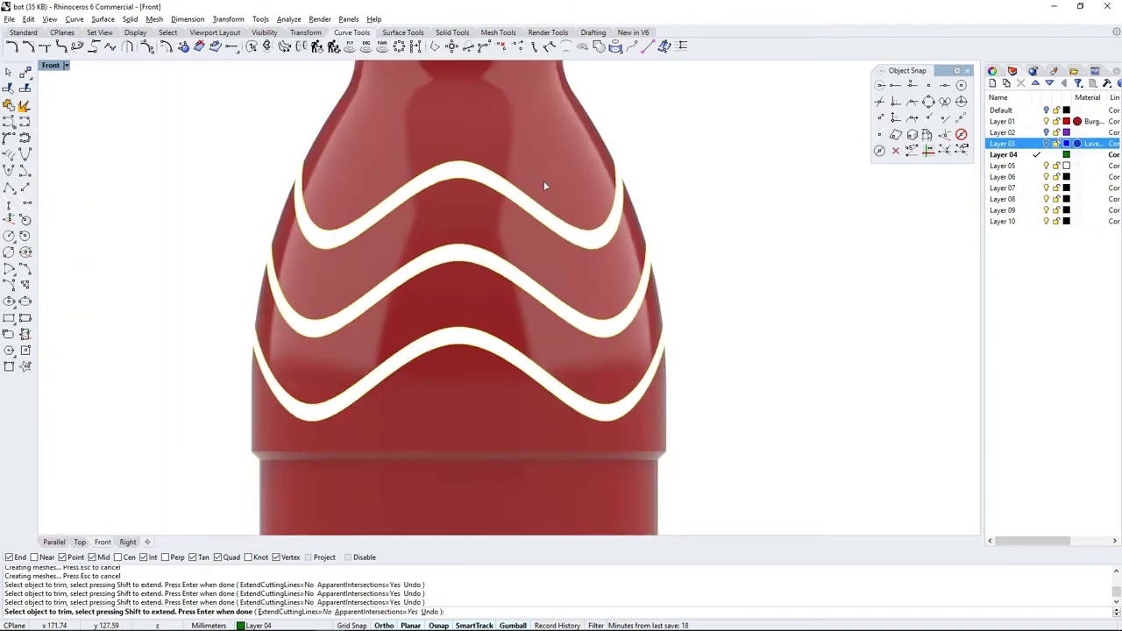
{"action": "scroll", "coordinate": [431, 406], "scroll_direction": "up", "scroll_amount": 4}
- Draw small arcs capping the groove curve ends using End and Quad snaps
{"action": "scroll", "coordinate": [431, 405], "scroll_direction": "up", "scroll_amount": 1}
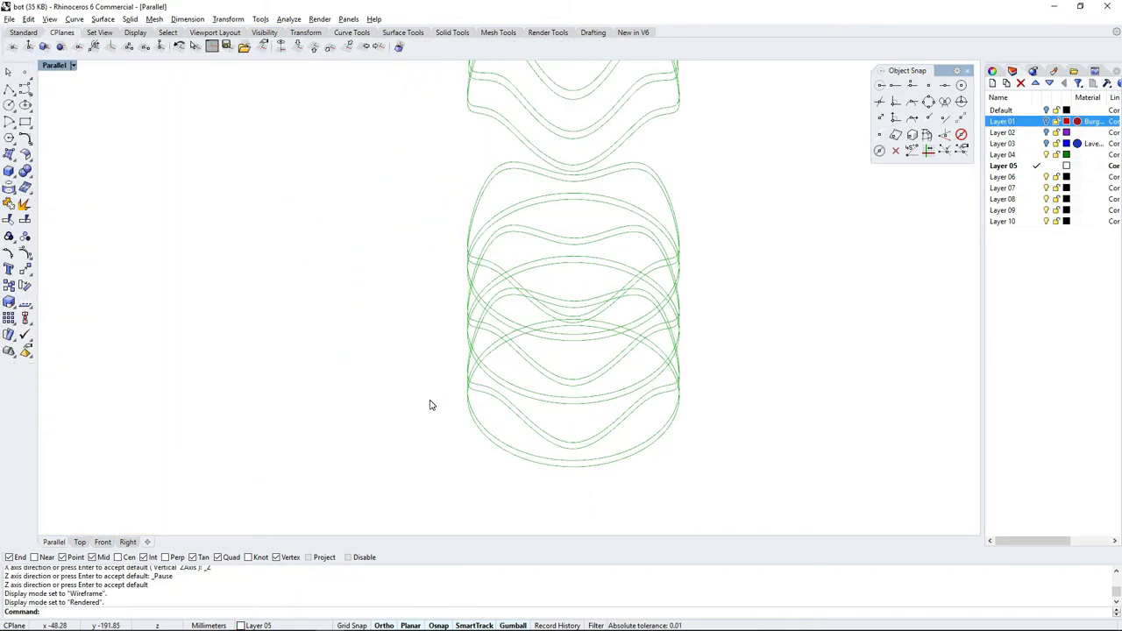
{"action": "scroll", "coordinate": [472, 406], "scroll_direction": "up", "scroll_amount": 2}
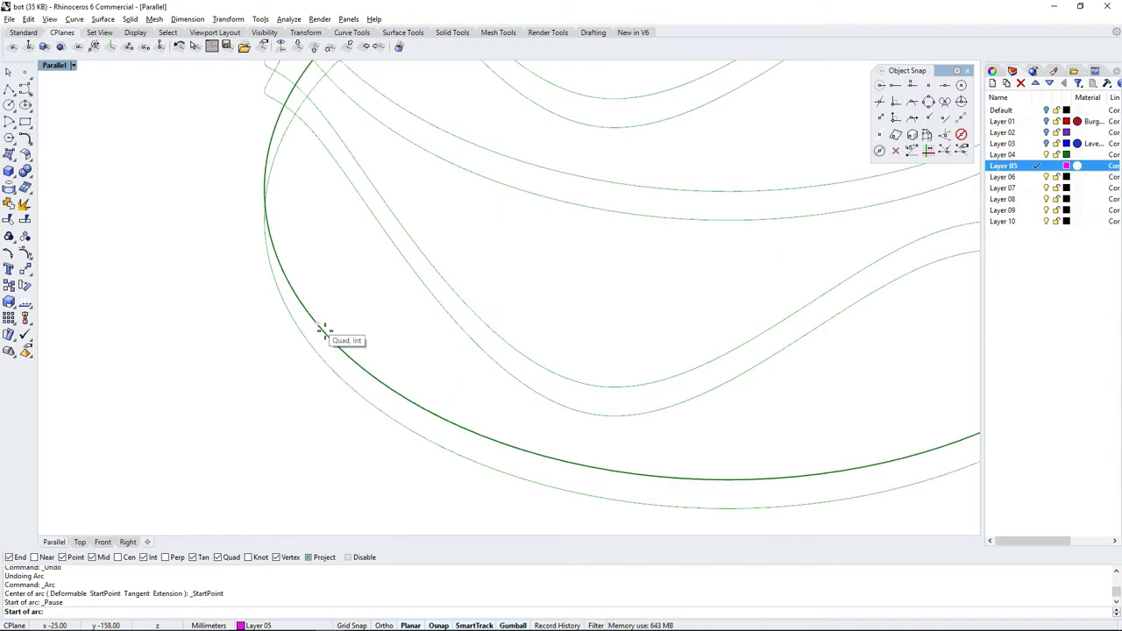
{"action": "left_click", "coordinate": [323, 331]}
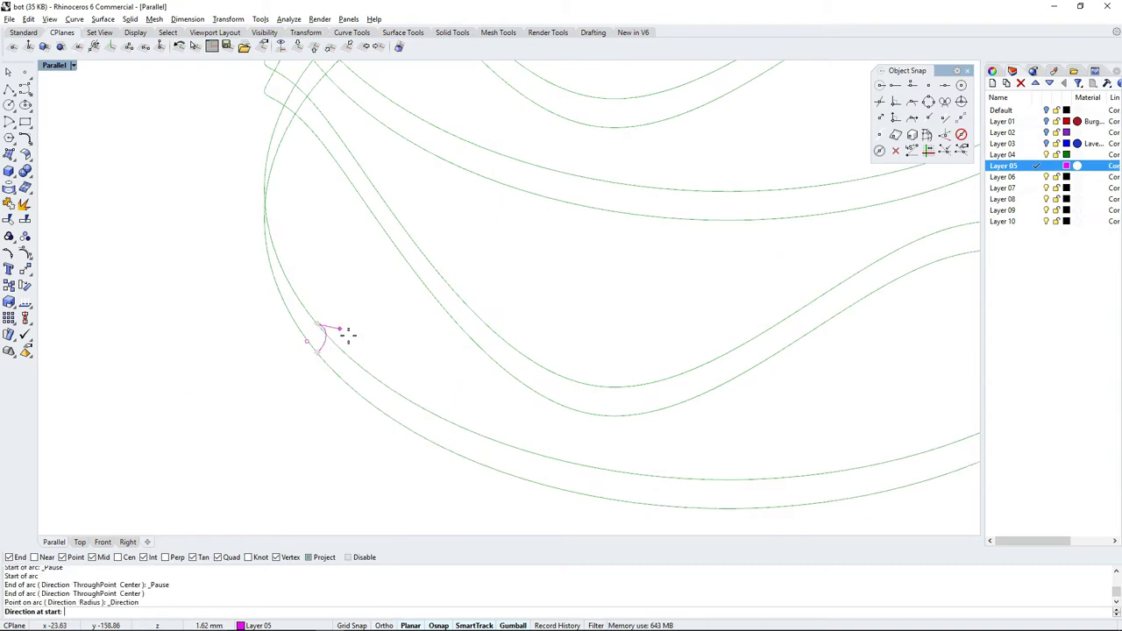
{"action": "scroll", "coordinate": [350, 339], "scroll_direction": "up", "scroll_amount": 2}
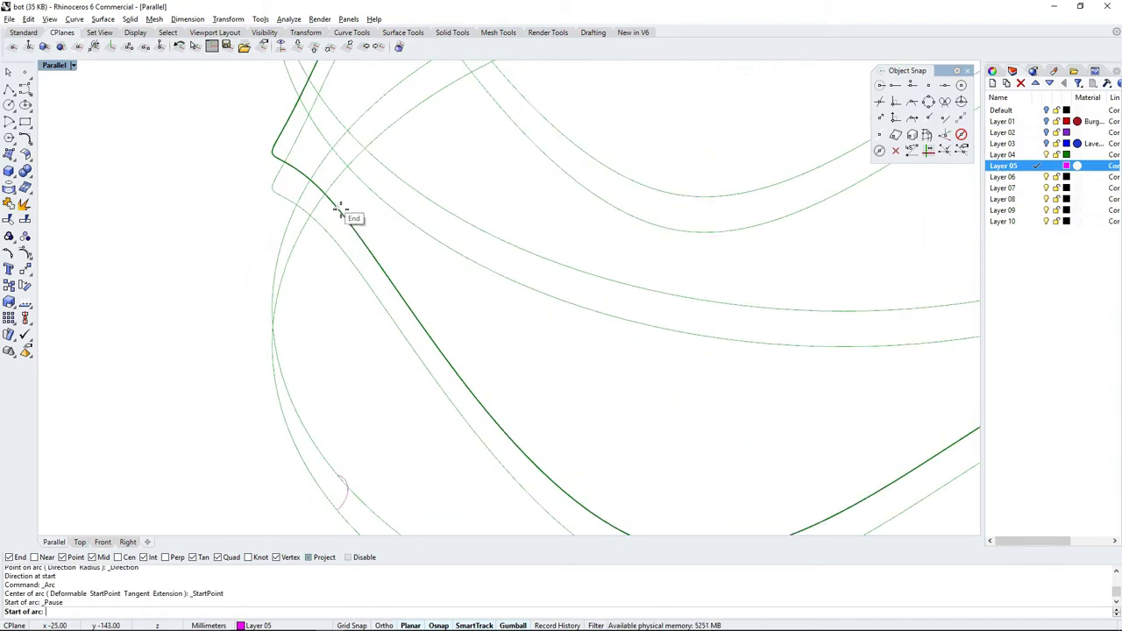
{"action": "left_click", "coordinate": [341, 211]}
{"action": "left_click", "coordinate": [338, 242]}
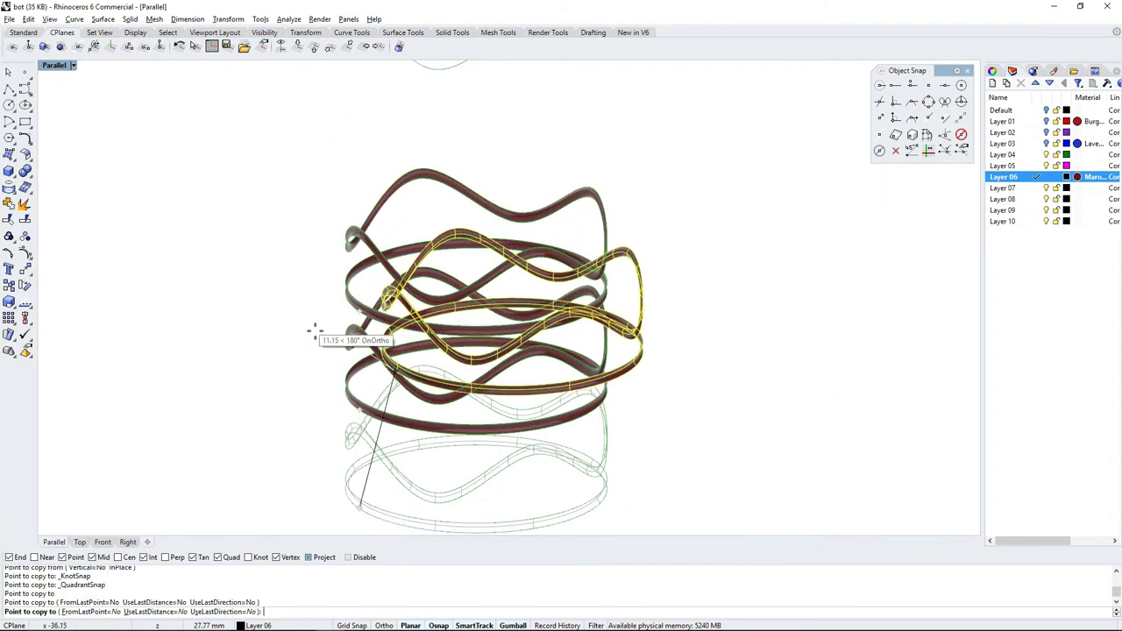
- Draw two arcs joining opposite groove curve ends to close the groove outlines
{"action": "left_click", "coordinate": [398, 251]}
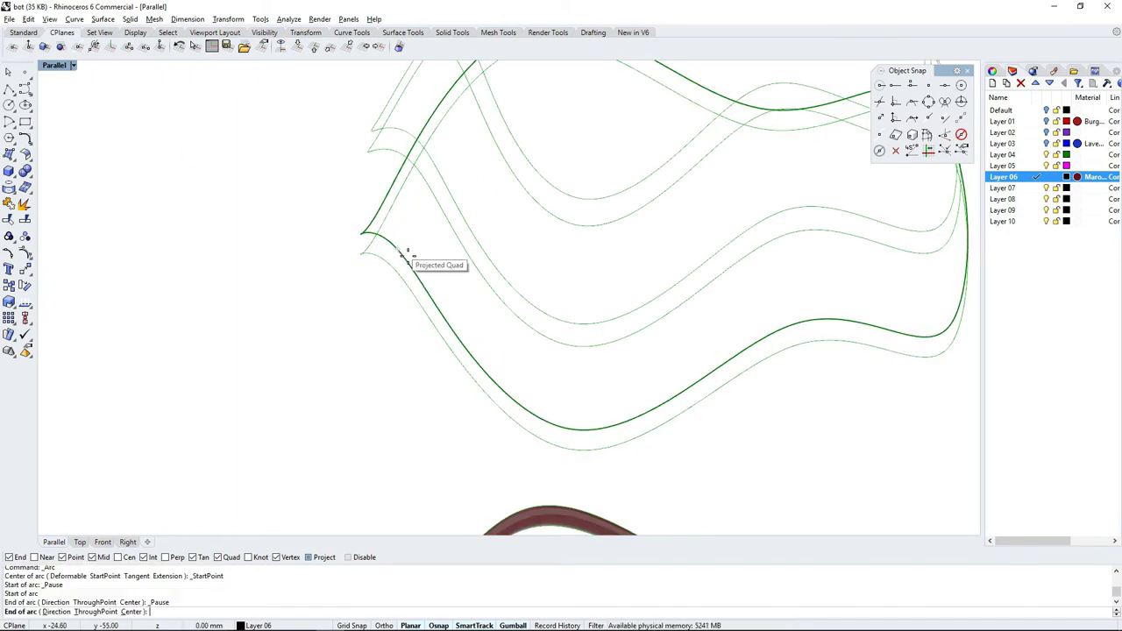
{"action": "left_click", "coordinate": [401, 275]}
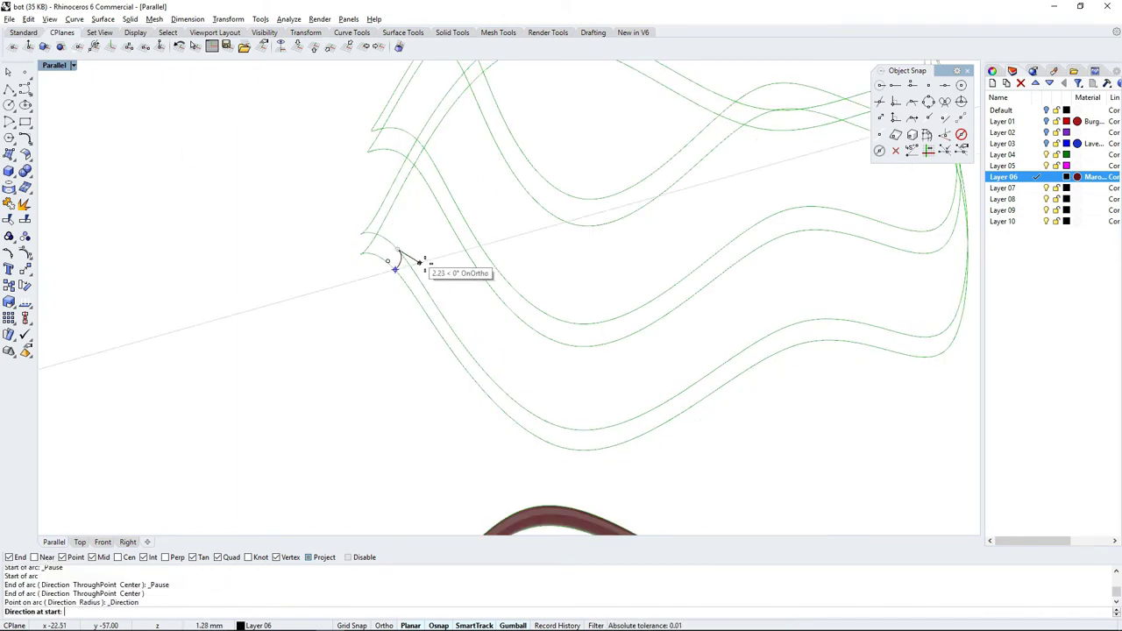
{"action": "scroll", "coordinate": [421, 263], "scroll_direction": "up", "scroll_amount": 3}
{"action": "left_click", "coordinate": [412, 263]}
{"action": "scroll", "coordinate": [408, 351], "scroll_direction": "down", "scroll_amount": 5}
{"action": "scroll", "coordinate": [402, 206], "scroll_direction": "up", "scroll_amount": 5}
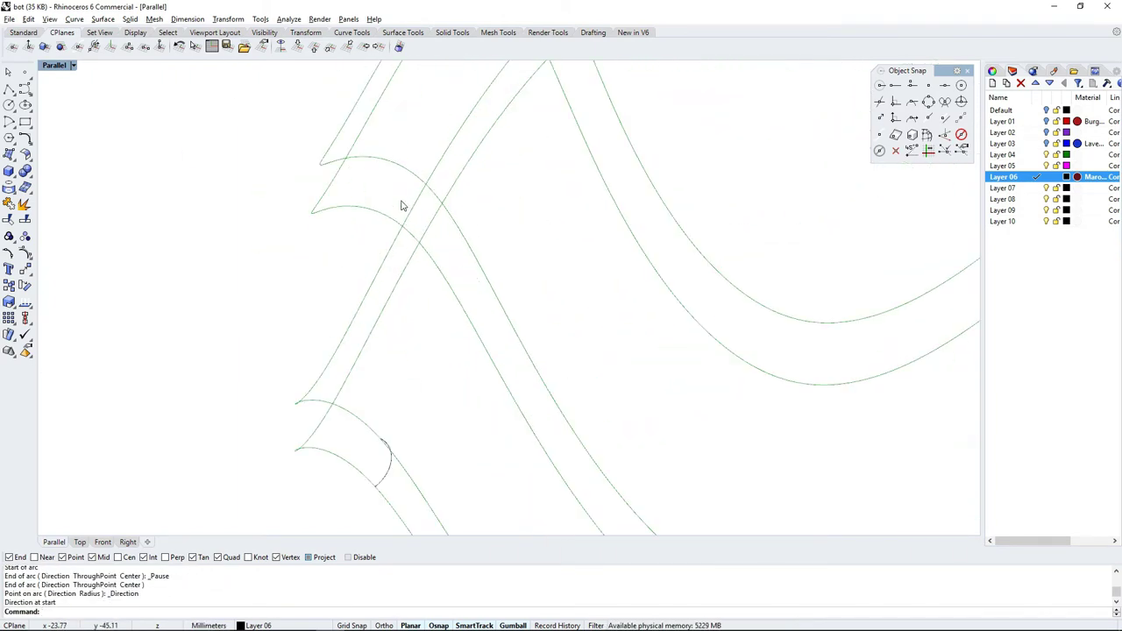
{"action": "left_click", "coordinate": [431, 189]}
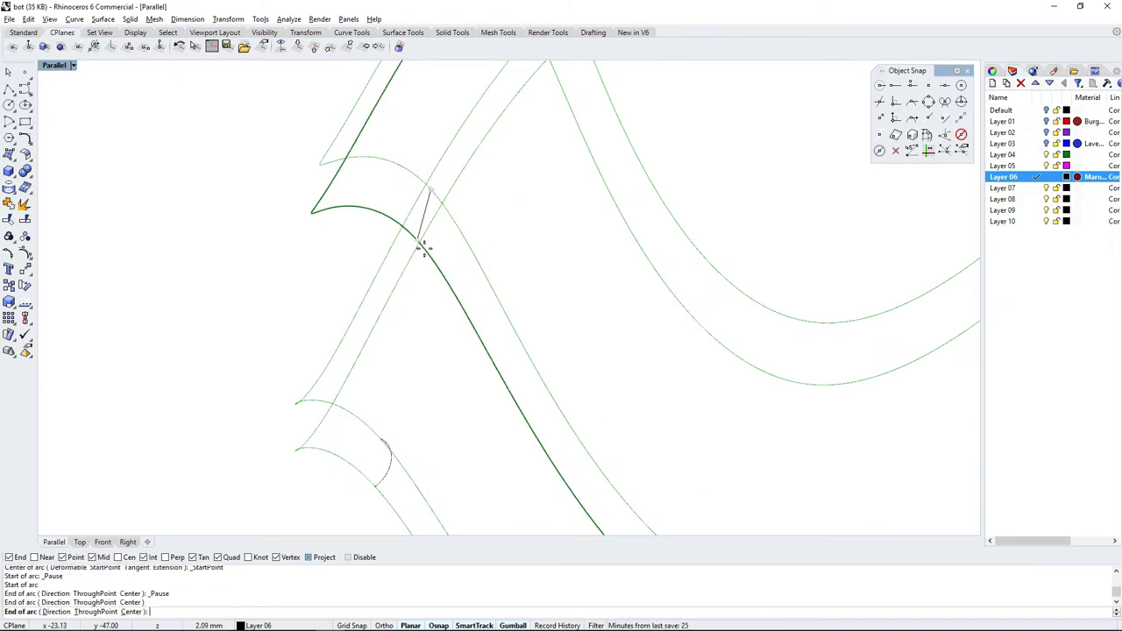
{"action": "left_click", "coordinate": [418, 240]}
{"action": "scroll", "coordinate": [487, 221], "scroll_direction": "down", "scroll_amount": 5}
{"action": "scroll", "coordinate": [470, 193], "scroll_direction": "up", "scroll_amount": 5}
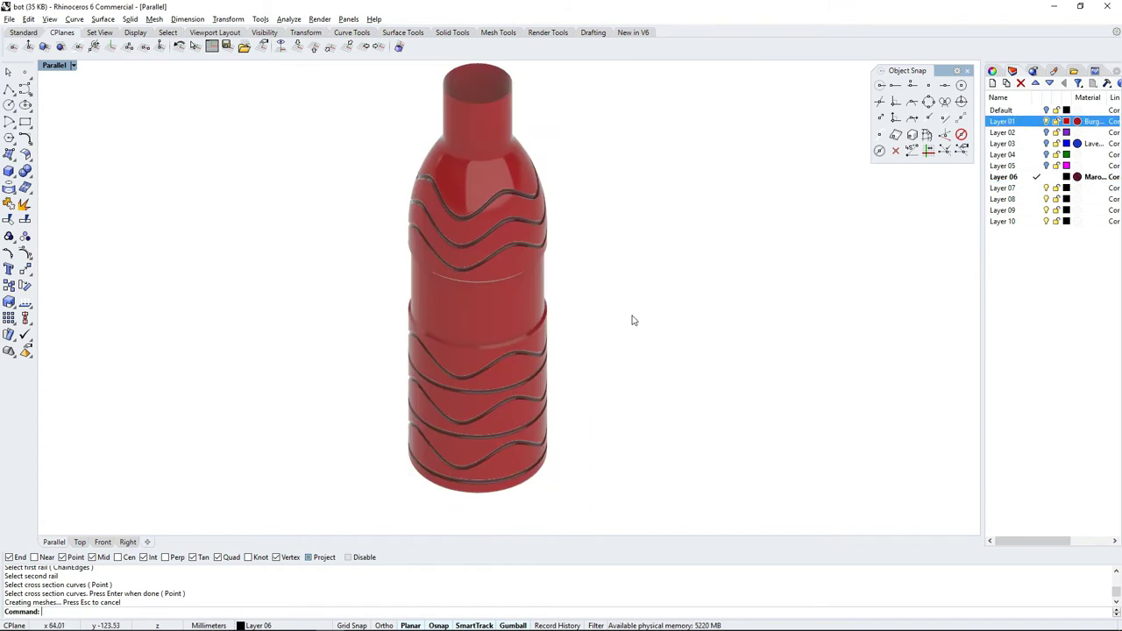
- Join the 19 groove surfaces into one polysurface, then select the eight base cutters
{"action": "right_click_drag", "start_coordinate": [634, 320], "coordinate": [708, 269]}
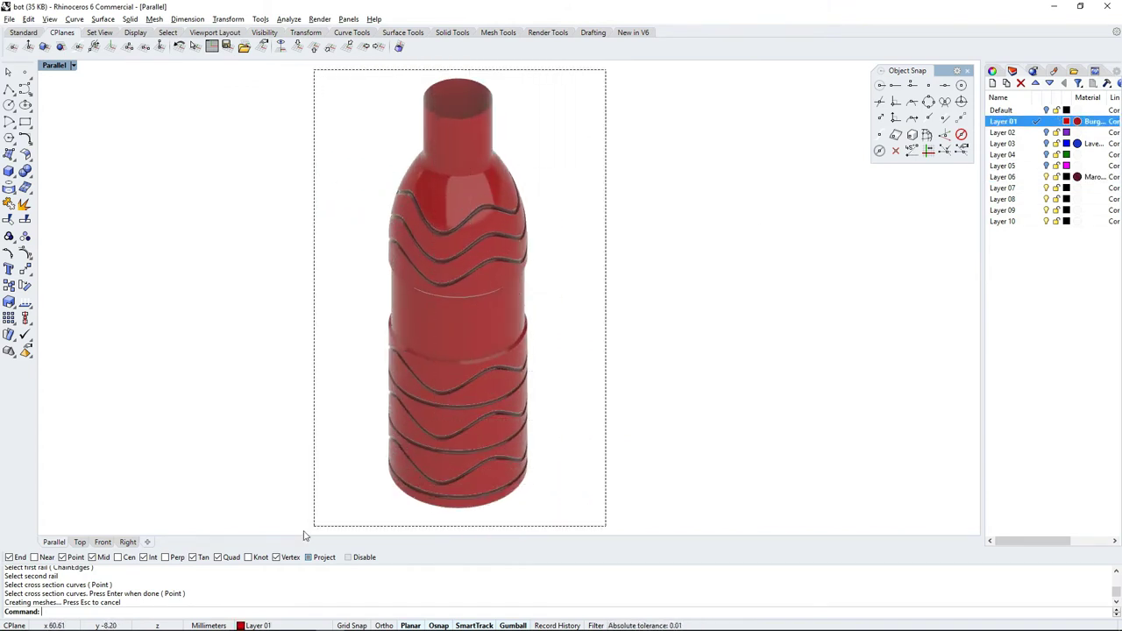
{"action": "left_click_drag", "start_coordinate": [295, 538], "coordinate": [295, 534]}
{"action": "key", "text": "ctrl+j"}
{"action": "mouse_move", "coordinate": [593, 378]}
{"action": "right_mouse_down"}
{"action": "mouse_move", "coordinate": [358, 328]}
{"action": "mouse_move", "coordinate": [534, 253]}
{"action": "mouse_move", "coordinate": [659, 335]}
{"action": "mouse_move", "coordinate": [458, 324]}
{"action": "mouse_move", "coordinate": [613, 313]}
{"action": "right_mouse_up"}
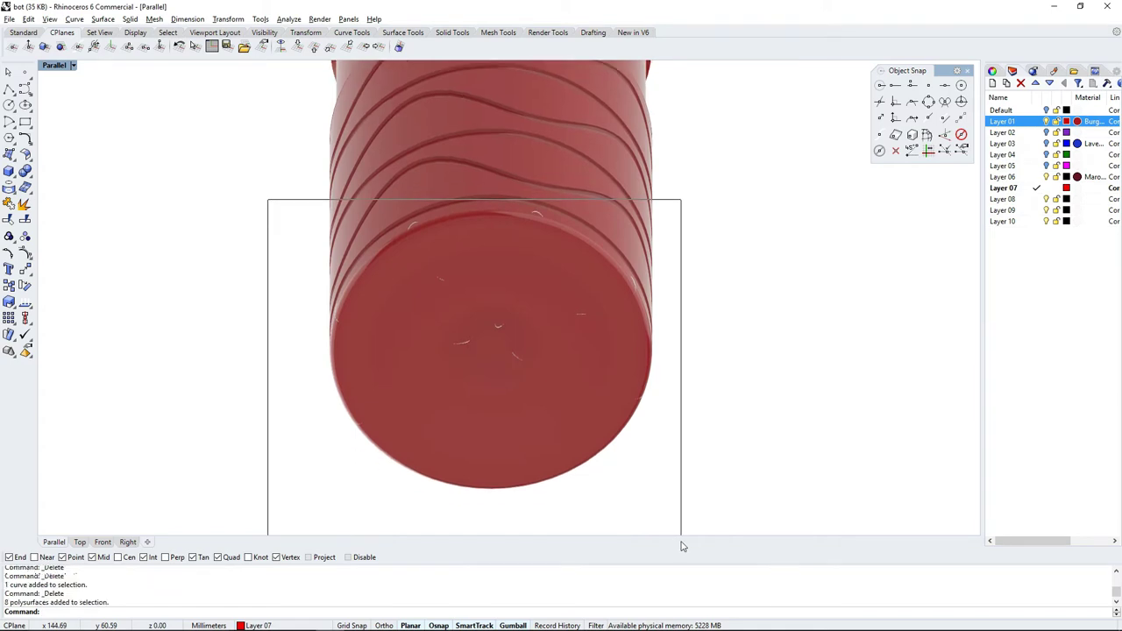
{"action": "left_click_drag", "start_coordinate": [669, 541], "coordinate": [681, 544]}
- Trim the first three radial grooves into the bottle base with the cutters
{"action": "key", "text": "ctrl+t"}
{"action": "scroll", "coordinate": [329, 316], "scroll_direction": "up", "scroll_amount": 5}
{"action": "left_click", "coordinate": [340, 322]}
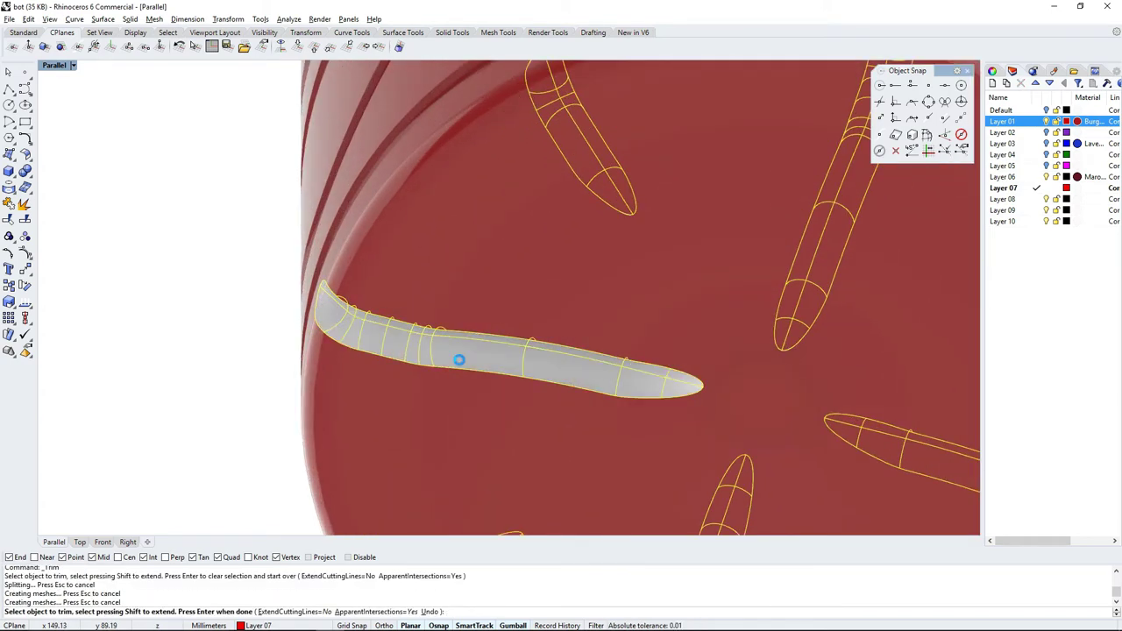
{"action": "scroll", "coordinate": [459, 358], "scroll_direction": "down", "scroll_amount": 2}
{"action": "scroll", "coordinate": [423, 469], "scroll_direction": "up", "scroll_amount": 3}
{"action": "left_click", "coordinate": [426, 464]}
{"action": "scroll", "coordinate": [476, 277], "scroll_direction": "down", "scroll_amount": 3}
{"action": "scroll", "coordinate": [527, 421], "scroll_direction": "down", "scroll_amount": 2}
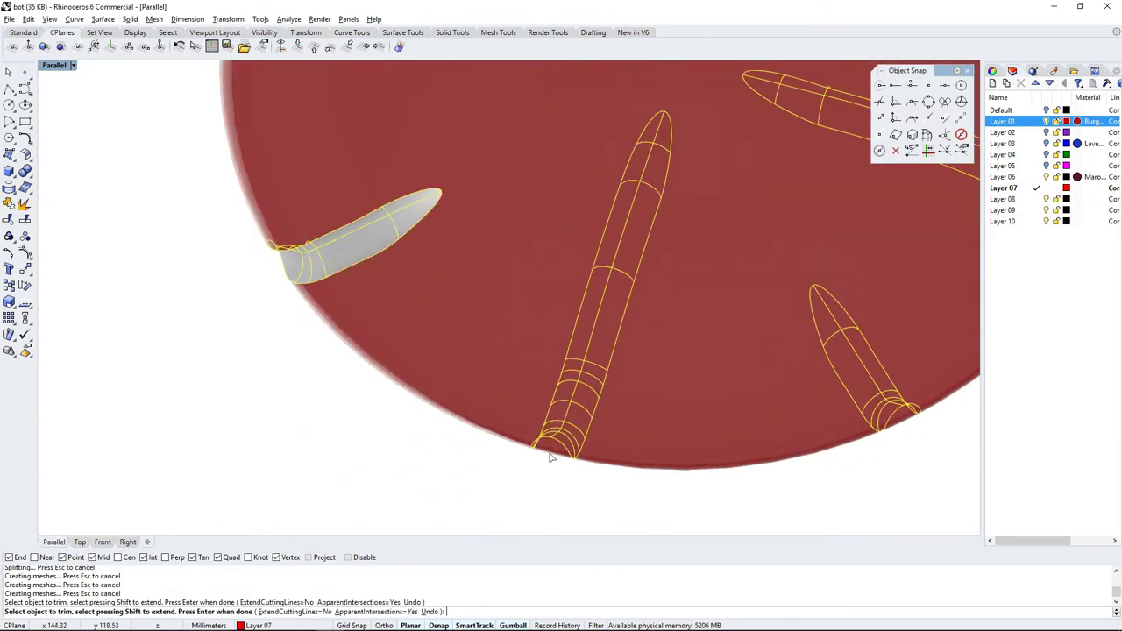
{"action": "left_click", "coordinate": [546, 452]}
- Trim the remaining base grooves, including the central and upper-left ones
{"action": "scroll", "coordinate": [546, 453], "scroll_direction": "down", "scroll_amount": 1}
{"action": "scroll", "coordinate": [693, 386], "scroll_direction": "up", "scroll_amount": 2}
{"action": "left_click", "coordinate": [708, 396]}
{"action": "scroll", "coordinate": [750, 274], "scroll_direction": "down", "scroll_amount": 1}
{"action": "left_click", "coordinate": [750, 274]}
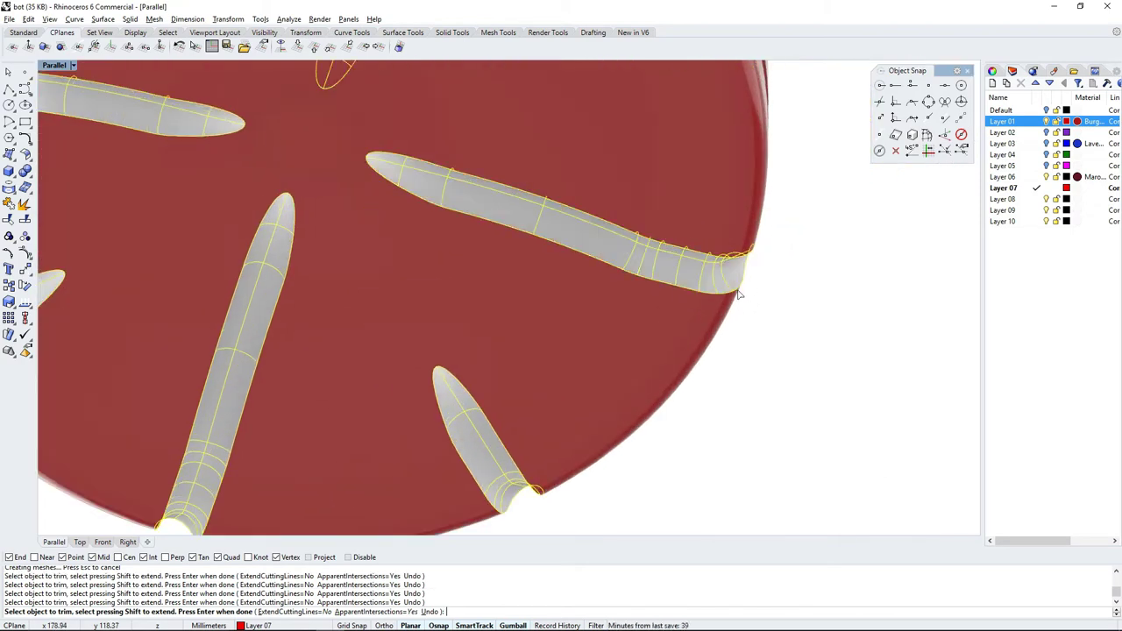
{"action": "right_click_drag", "start_coordinate": [742, 263], "coordinate": [727, 175]}
{"action": "scroll", "coordinate": [719, 183], "scroll_direction": "up", "scroll_amount": 2}
{"action": "scroll", "coordinate": [719, 182], "scroll_direction": "down", "scroll_amount": 2}
{"action": "scroll", "coordinate": [531, 160], "scroll_direction": "up", "scroll_amount": 2}
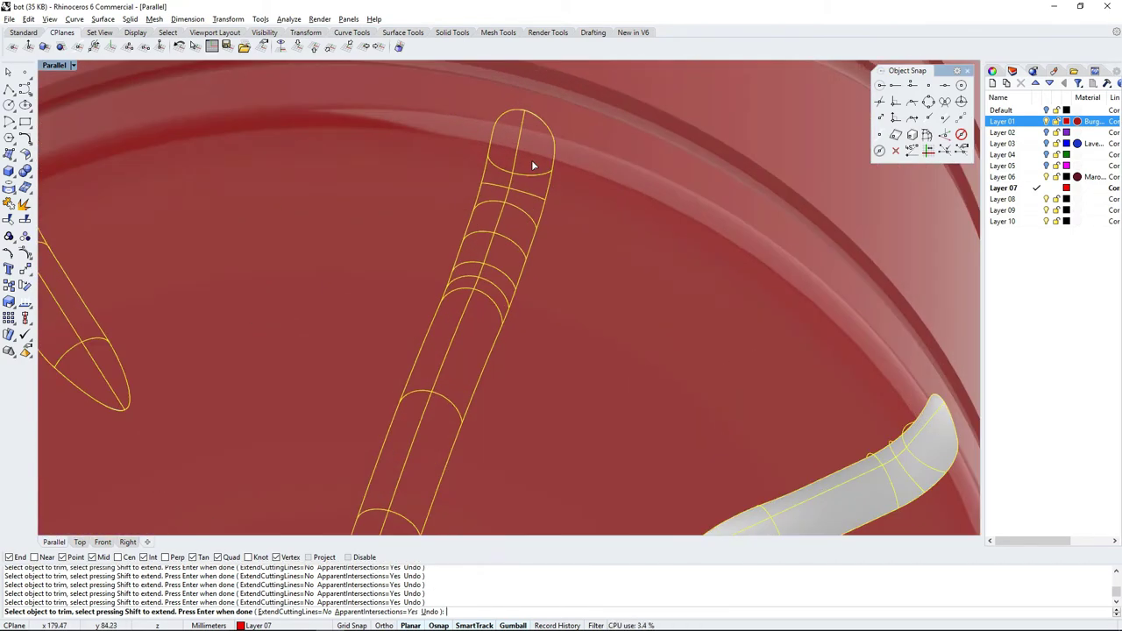
{"action": "left_click", "coordinate": [531, 159]}
{"action": "scroll", "coordinate": [531, 160], "scroll_direction": "down", "scroll_amount": 2}
{"action": "scroll", "coordinate": [313, 266], "scroll_direction": "up", "scroll_amount": 2}
{"action": "left_click", "coordinate": [266, 219]}
- Begin joining the trimmed base surfaces into one polysurface
{"action": "key", "text": "Return"}
{"action": "scroll", "coordinate": [501, 243], "scroll_direction": "down", "scroll_amount": 3}
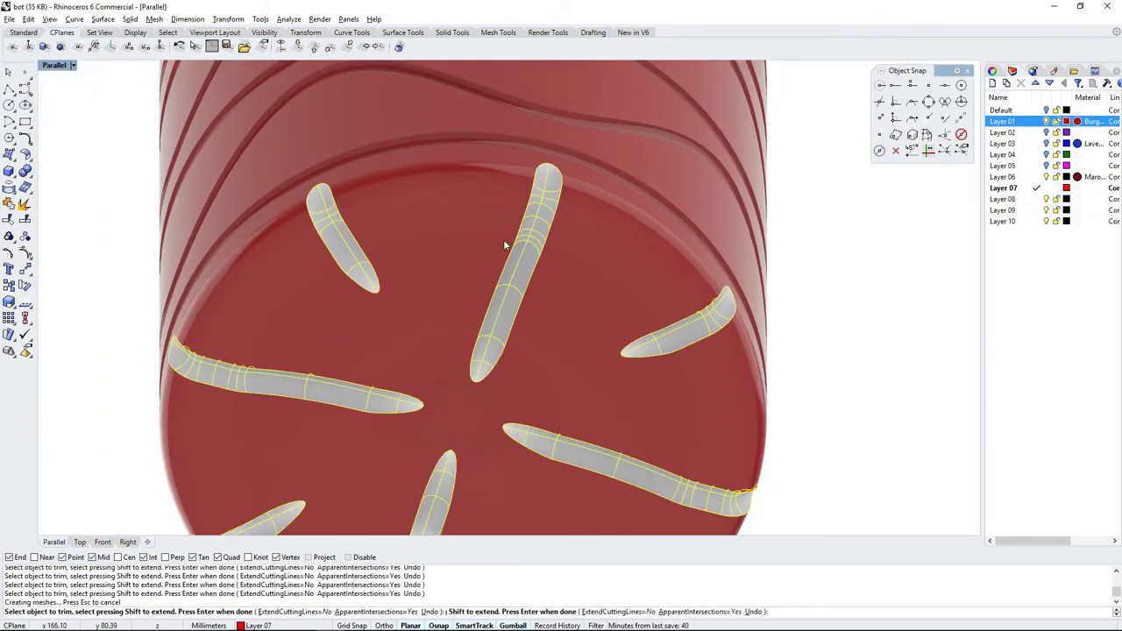
{"action": "scroll", "coordinate": [566, 483], "scroll_direction": "down", "scroll_amount": 2}
{"action": "scroll", "coordinate": [567, 483], "scroll_direction": "up", "scroll_amount": 3}
{"action": "scroll", "coordinate": [375, 360], "scroll_direction": "down", "scroll_amount": 1}
{"action": "left_click", "coordinate": [416, 446]}
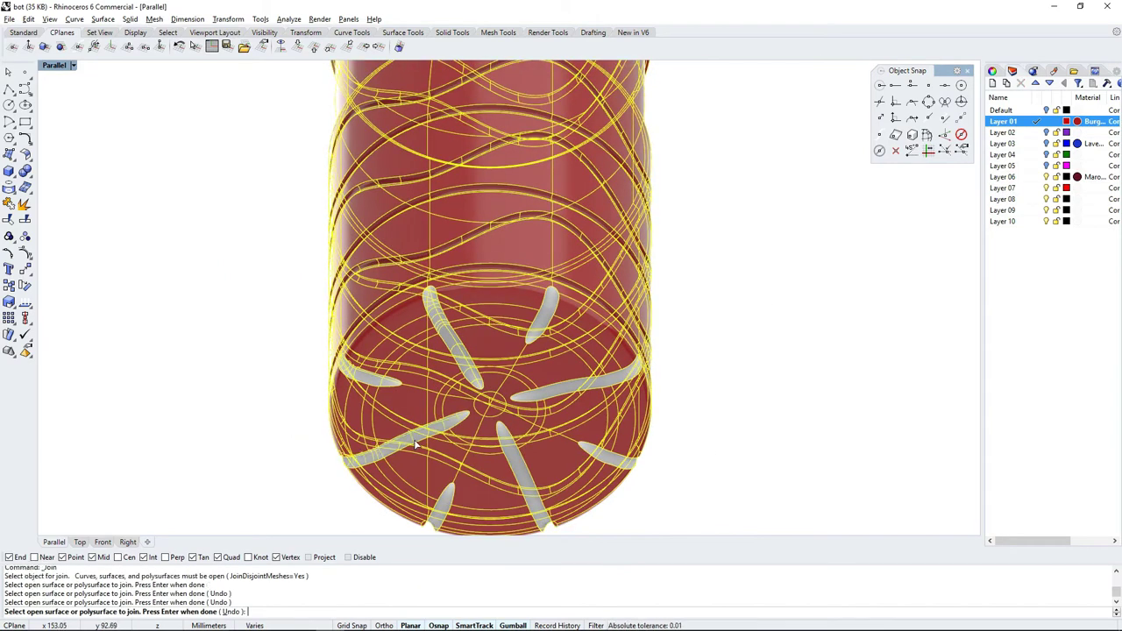
- Join the base surfaces, then fillet the diagonal and bottom base grooves at 1.00
{"action": "key", "text": "Return"}
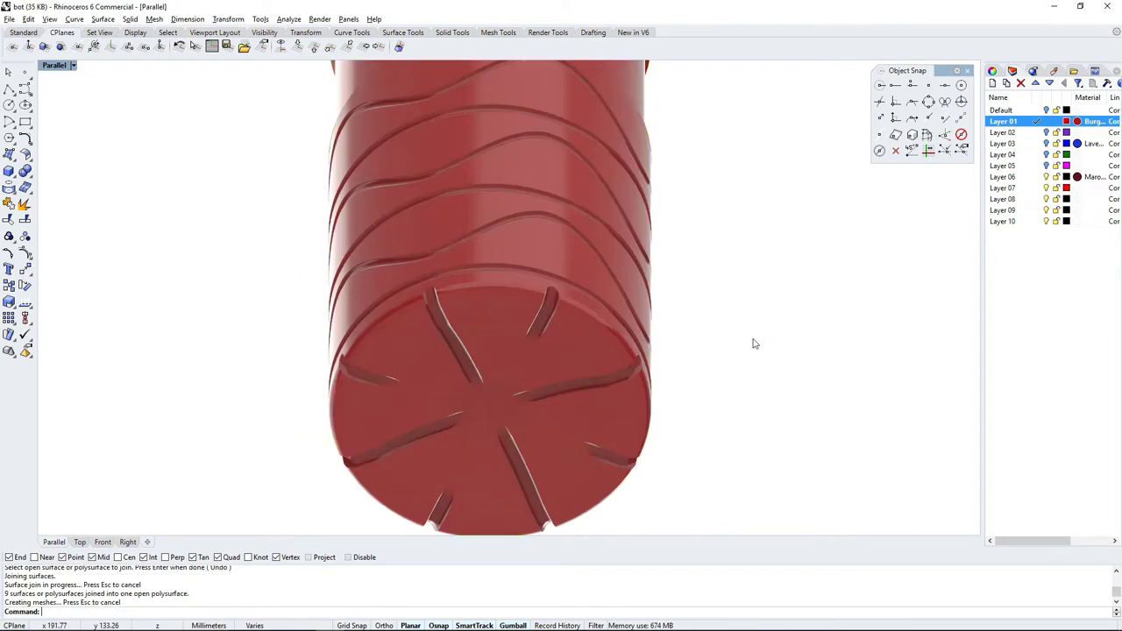
{"action": "scroll", "coordinate": [474, 438], "scroll_direction": "down", "scroll_amount": 3}
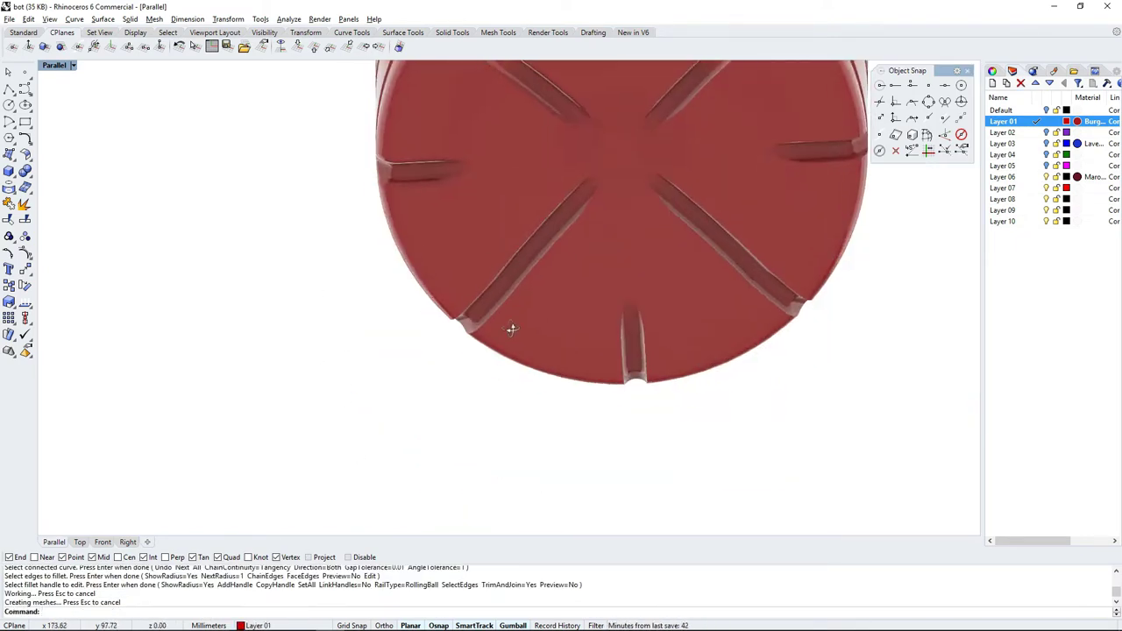
{"action": "left_click", "coordinate": [574, 209]}
{"action": "key", "text": "Return"}
{"action": "key", "text": "Return"}
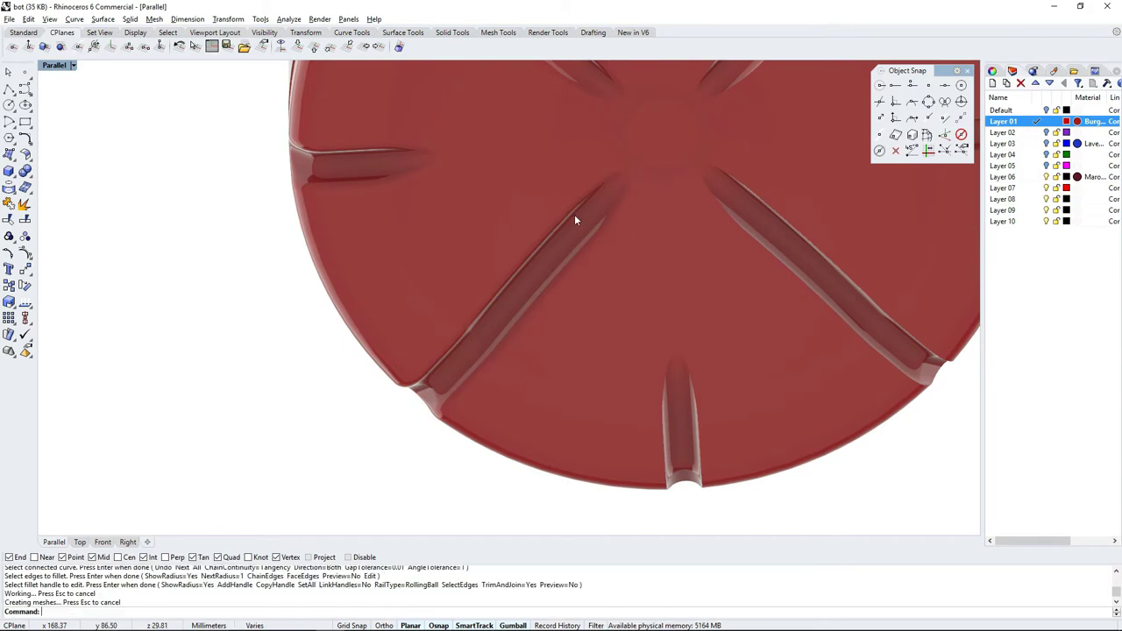
{"action": "key", "text": "Return"}
{"action": "left_click", "coordinate": [665, 431]}
{"action": "key", "text": "Return"}
{"action": "key", "text": "Return"}
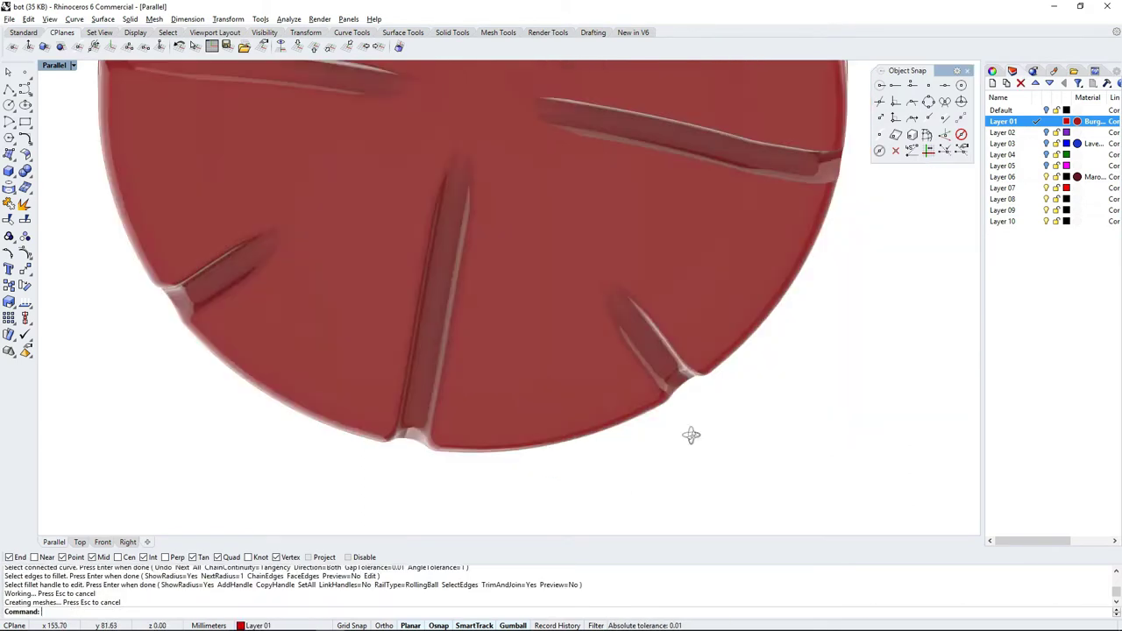
- Fillet the next base groove edge chains at 1.00 using ChainEdges
{"action": "key", "text": "Return"}
{"action": "type", "text": "c"}
{"action": "key", "text": "Return"}
{"action": "left_click", "coordinate": [711, 310]}
{"action": "key", "text": "Return"}
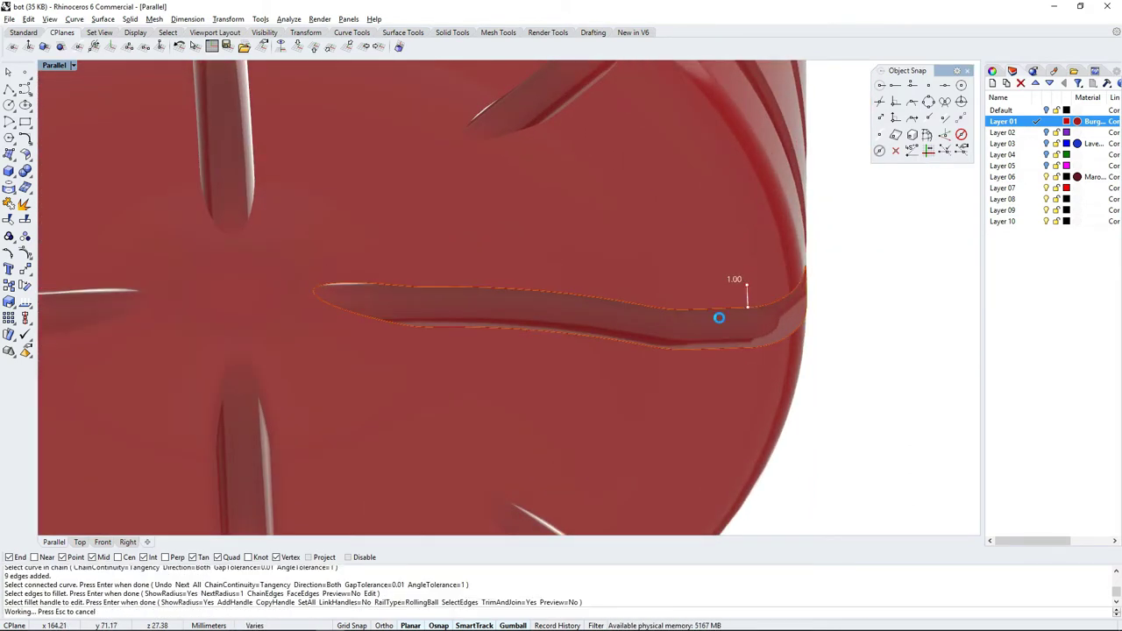
{"action": "key", "text": "Return"}
{"action": "key", "text": "Return"}
{"action": "type", "text": "c"}
{"action": "key", "text": "Return"}
{"action": "left_click", "coordinate": [628, 128]}
{"action": "key", "text": "Return"}
{"action": "key", "text": "Return"}
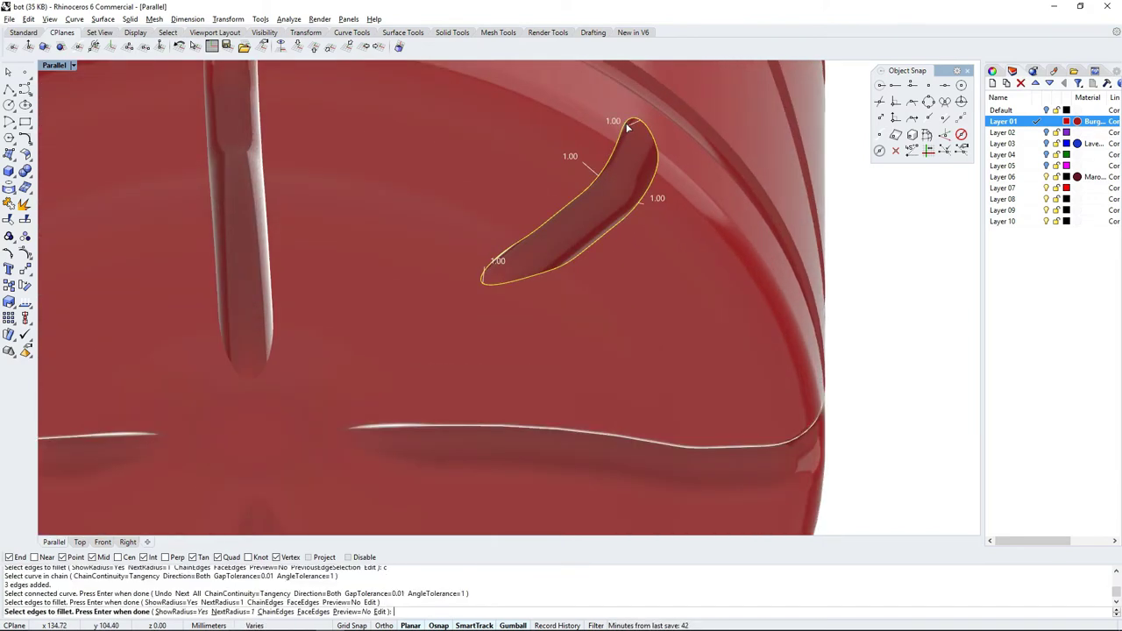
{"action": "key", "text": "Return"}
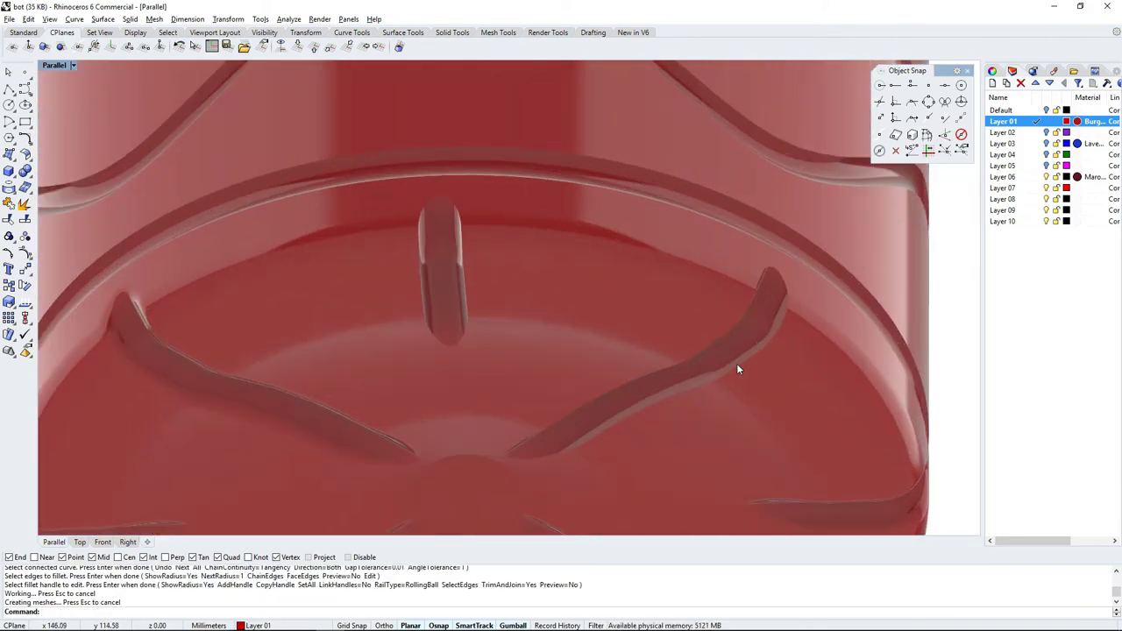
{"action": "left_click", "coordinate": [741, 370]}
{"action": "key", "text": "Return"}
{"action": "key", "text": "Return"}
{"action": "key", "text": "Return"}
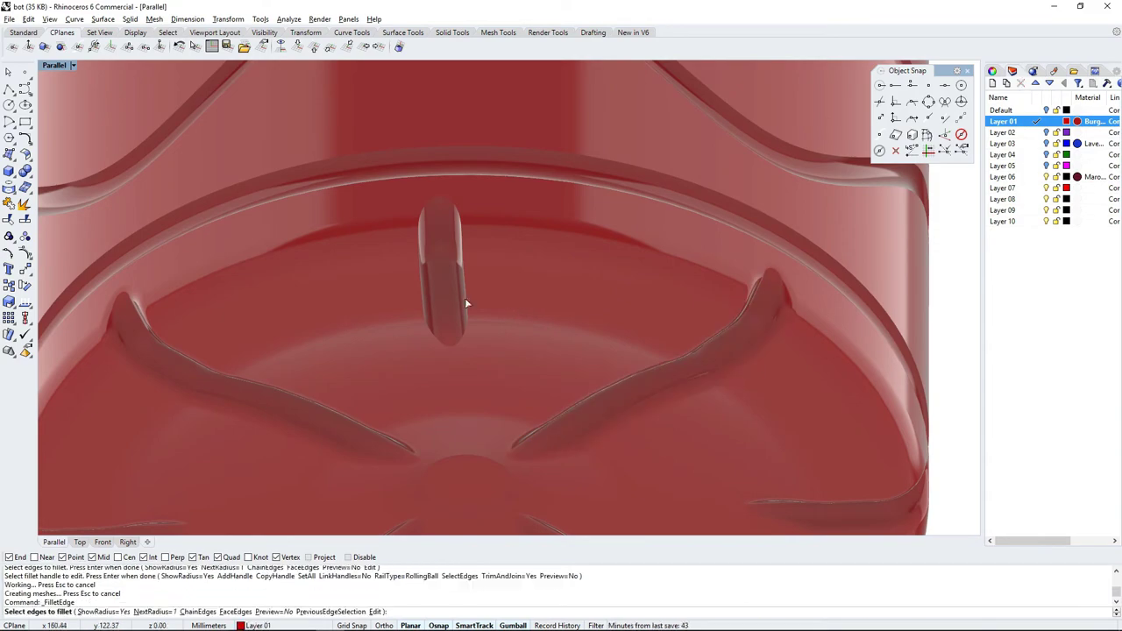
{"action": "type", "text": "c"}
{"action": "key", "text": "Return"}
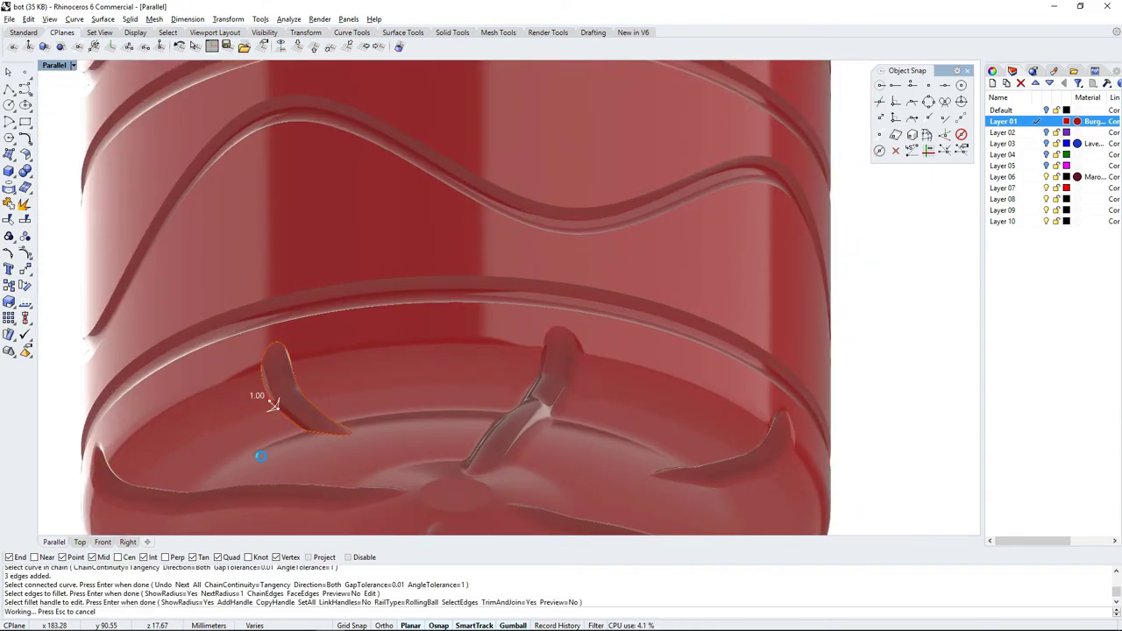
- View the grooved base from above and fillet its last groove at 1.00
{"action": "right_click_drag", "start_coordinate": [453, 299], "coordinate": [608, 289]}
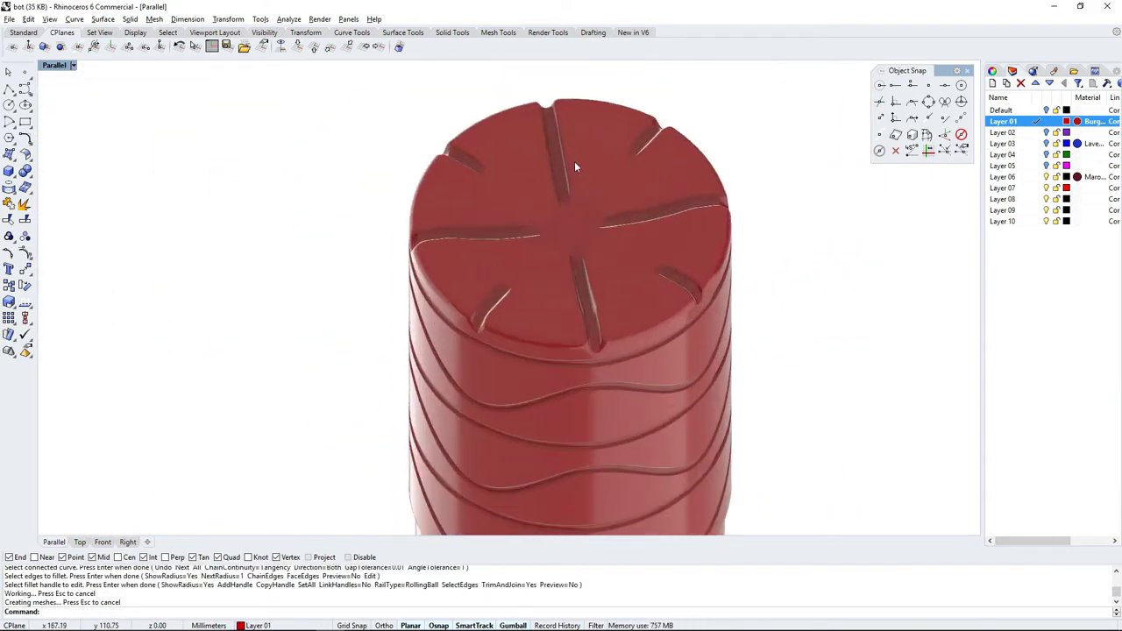
{"action": "scroll", "coordinate": [608, 290], "scroll_direction": "up", "scroll_amount": 3}
{"action": "scroll", "coordinate": [575, 230], "scroll_direction": "up", "scroll_amount": 5}
{"action": "key", "text": "Return"}
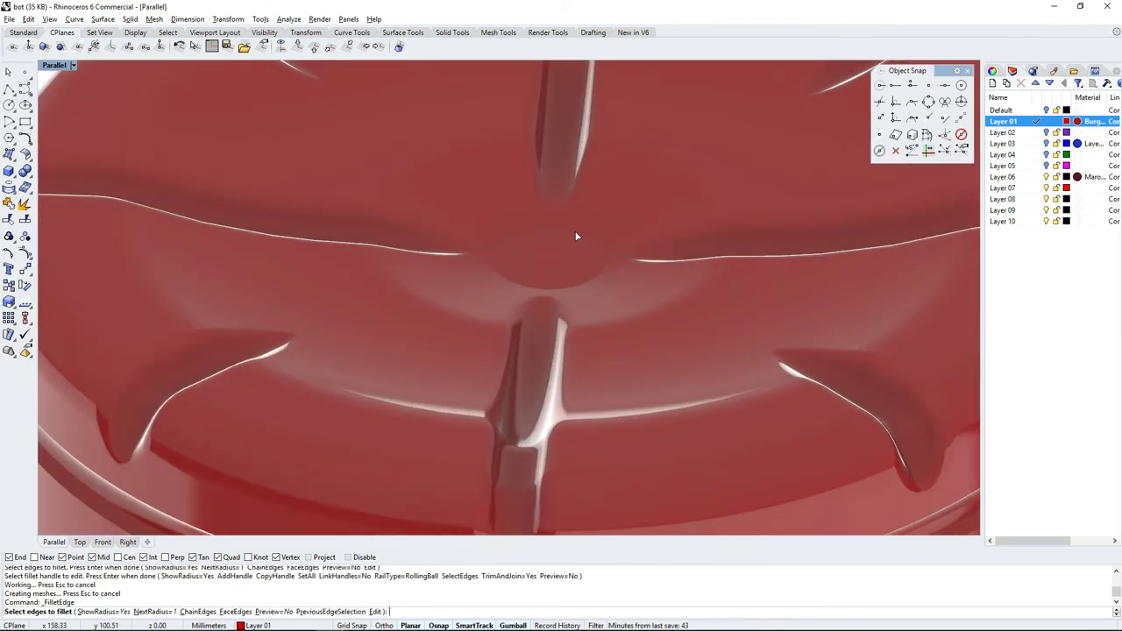
{"action": "type", "text": "4"}
{"action": "key", "text": "Return"}
{"action": "scroll", "coordinate": [501, 255], "scroll_direction": "down", "scroll_amount": 5}
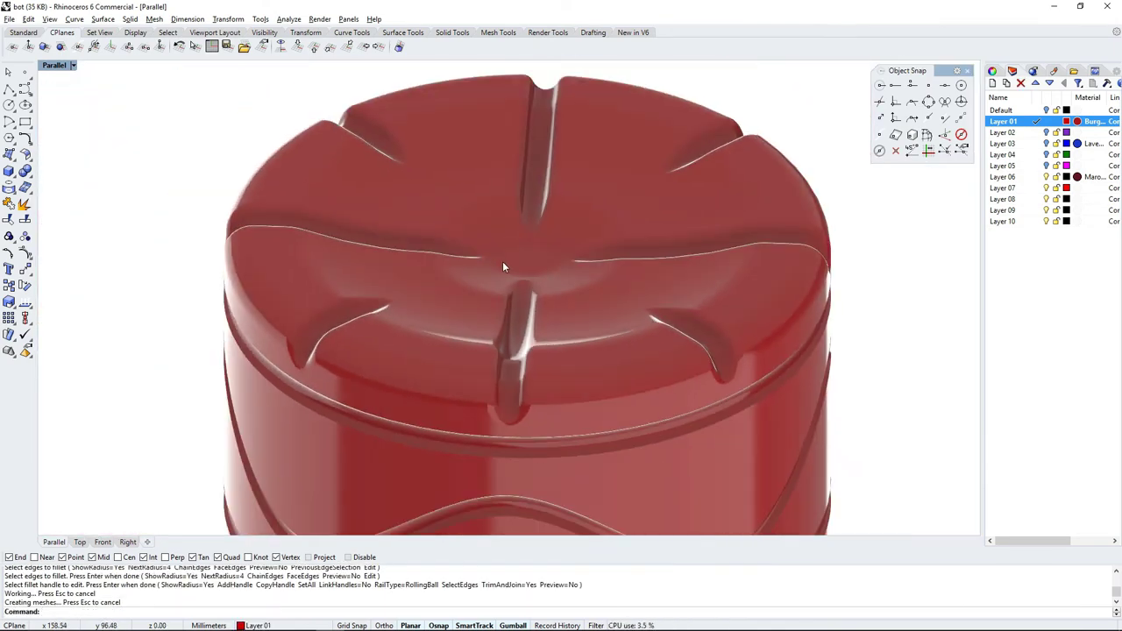
{"action": "scroll", "coordinate": [478, 281], "scroll_direction": "up", "scroll_amount": 1}
{"action": "scroll", "coordinate": [462, 293], "scroll_direction": "up", "scroll_amount": 1}
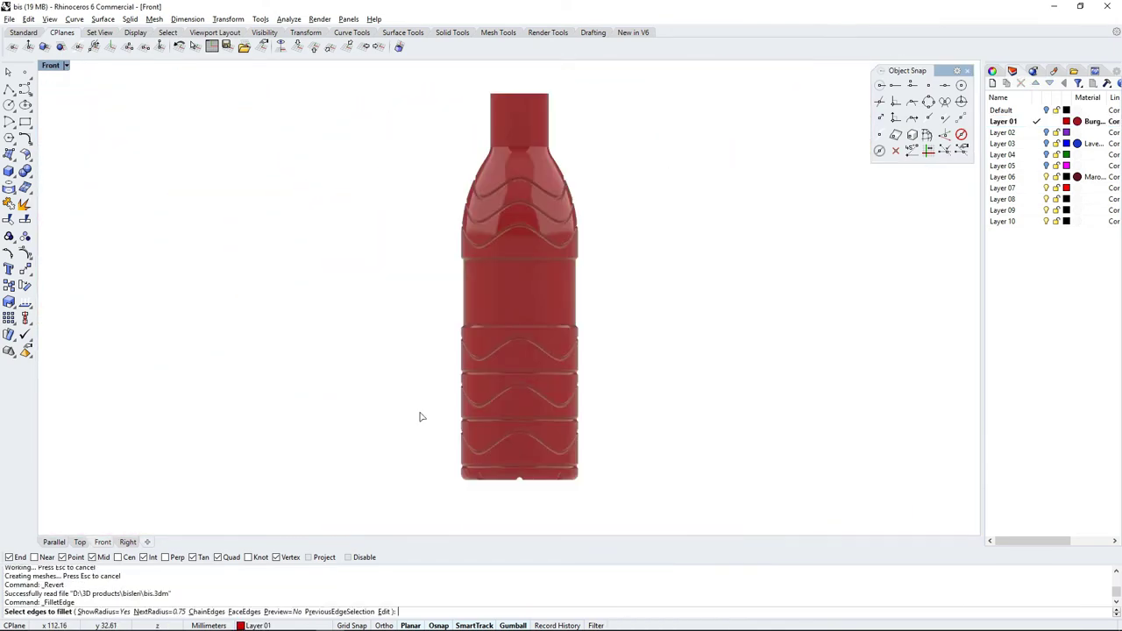
- Fillet the bottle body's lower ring edge chain at 1.00
{"action": "key", "text": "Return"}
{"action": "left_click", "coordinate": [329, 438]}
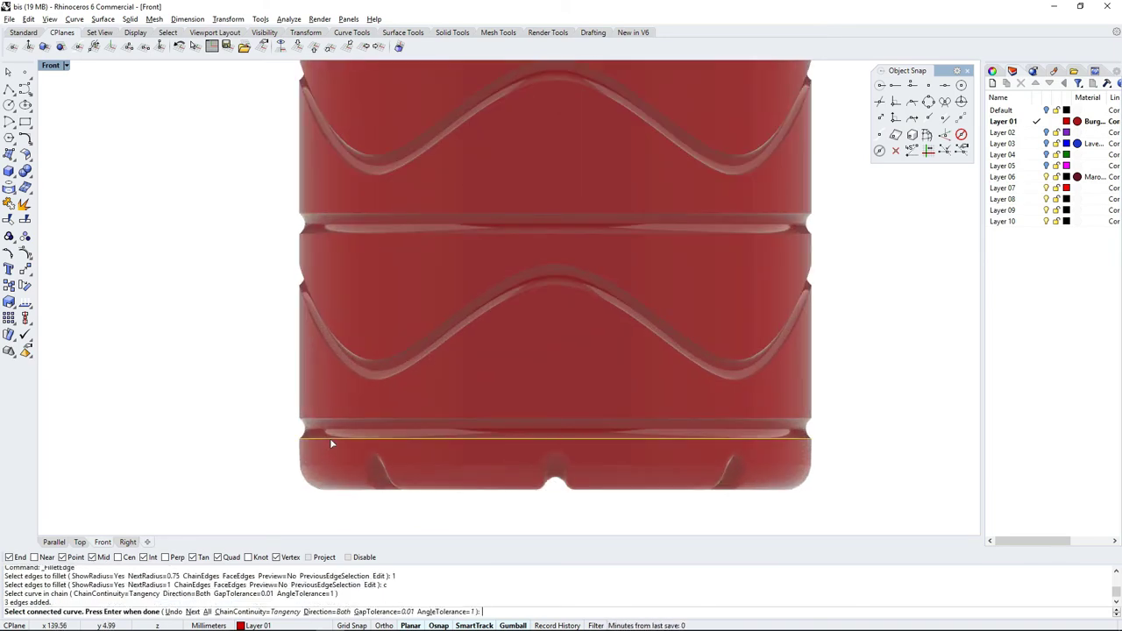
{"action": "key", "text": "Return"}
{"action": "key", "text": "Return"}
{"action": "key", "text": "Return"}
{"action": "type", "text": "c"}
{"action": "key", "text": "Return"}
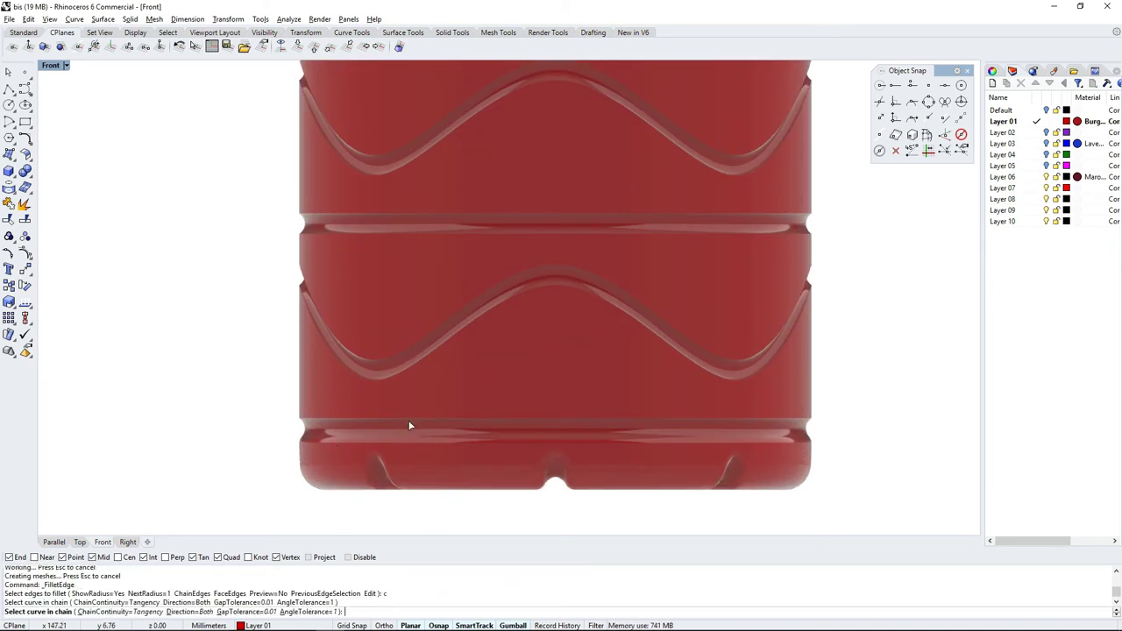
{"action": "left_click", "coordinate": [409, 421]}
{"action": "key", "text": "Return"}
{"action": "key", "text": "Return"}
{"action": "type", "text": "c"}
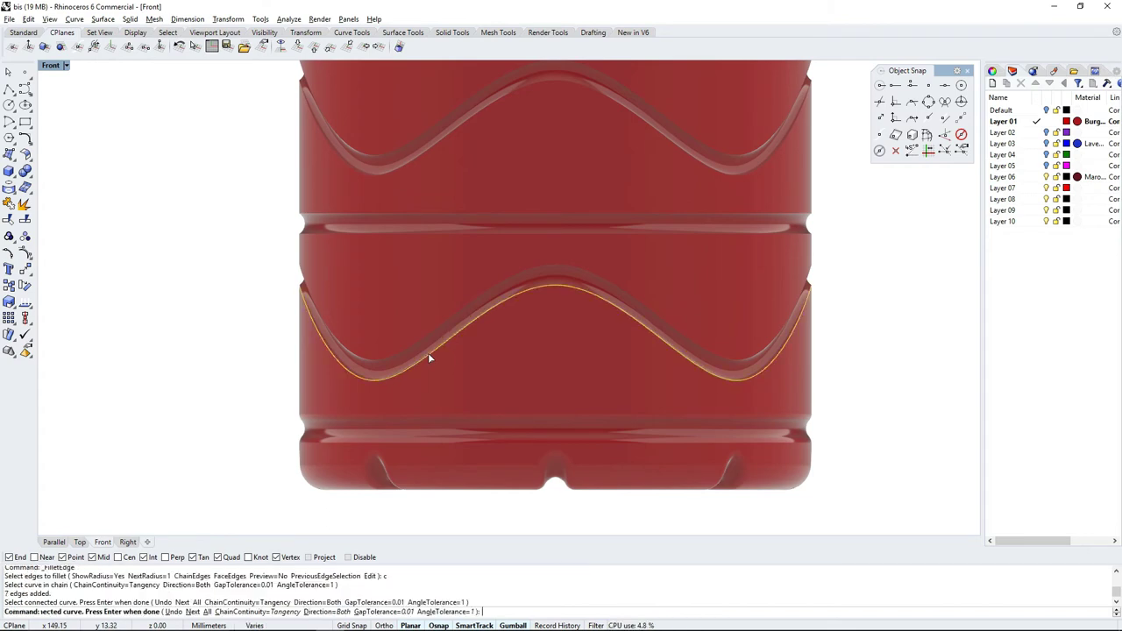
{"action": "key", "text": "Return"}
{"action": "key", "text": "Return"}
- Apply 1.00 fillets to the wave groove edge chains
{"action": "key", "text": "Return"}
{"action": "key", "text": "Return"}
{"action": "key", "text": "Return"}
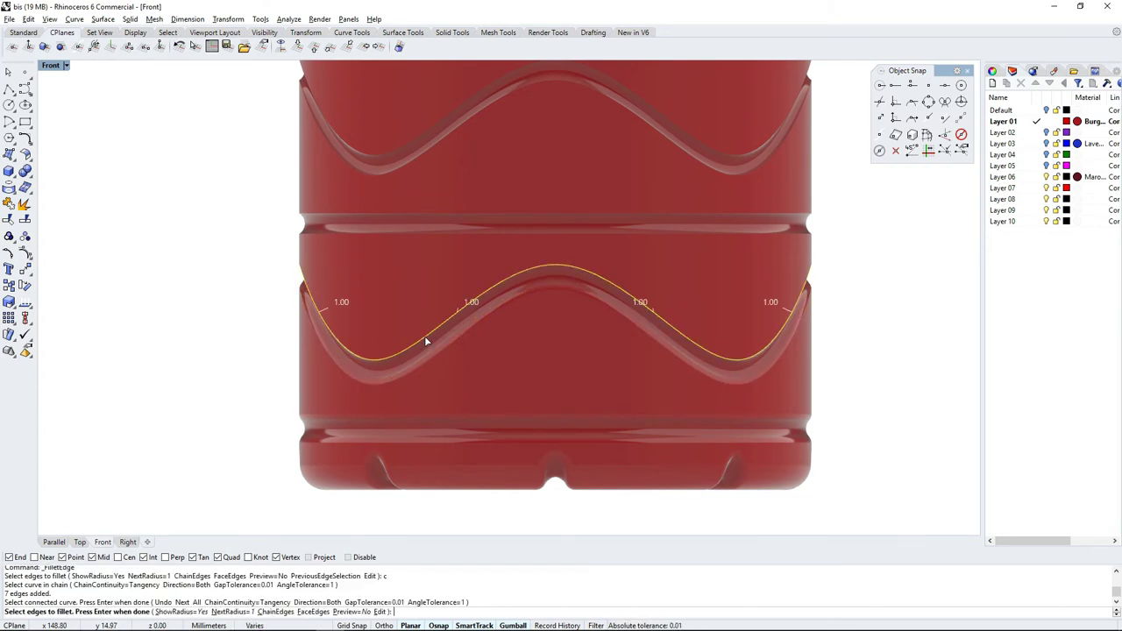
{"action": "key", "text": "Return"}
{"action": "key", "text": "Return"}
{"action": "key", "text": "Return"}
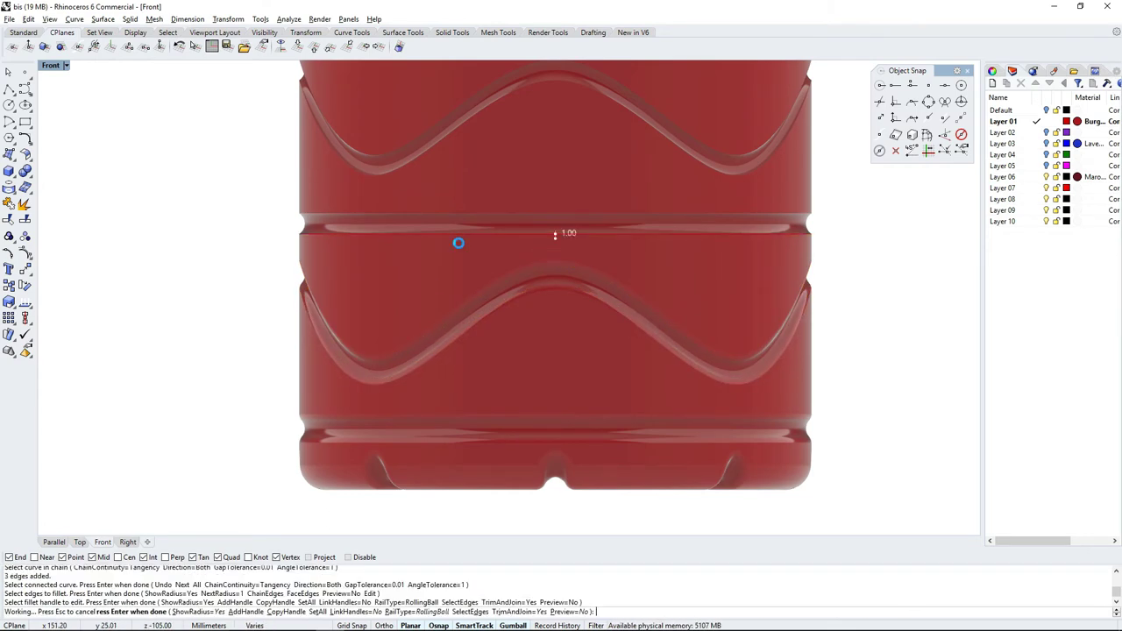
{"action": "key", "text": "Return"}
{"action": "key", "text": "Return"}
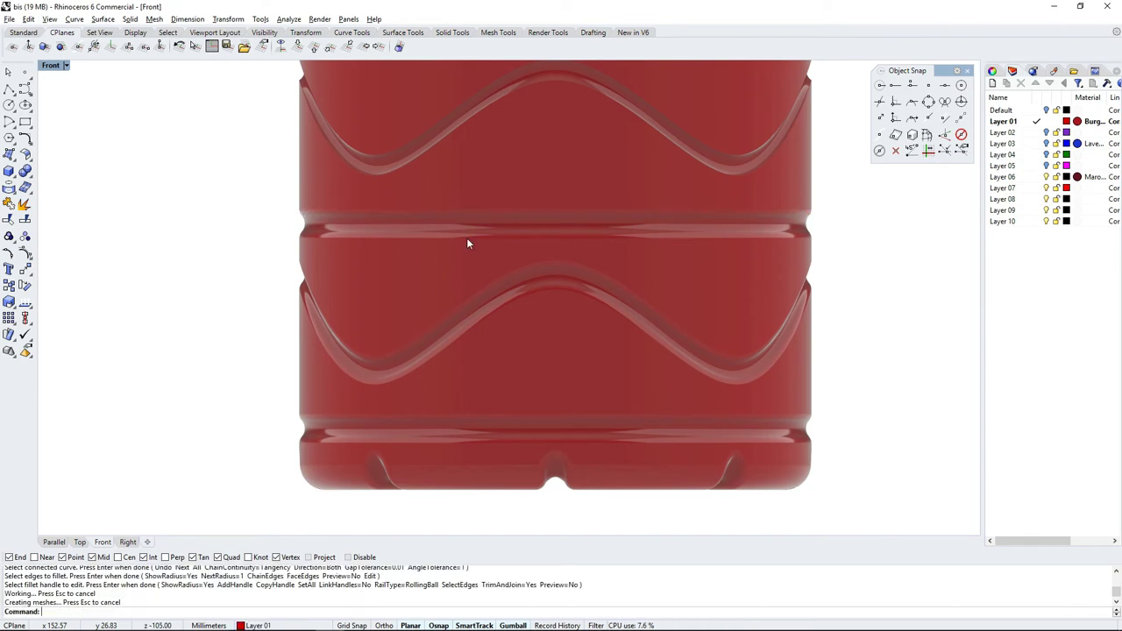
{"action": "scroll", "coordinate": [556, 253], "scroll_direction": "up", "scroll_amount": 2}
{"action": "key", "text": "Return"}
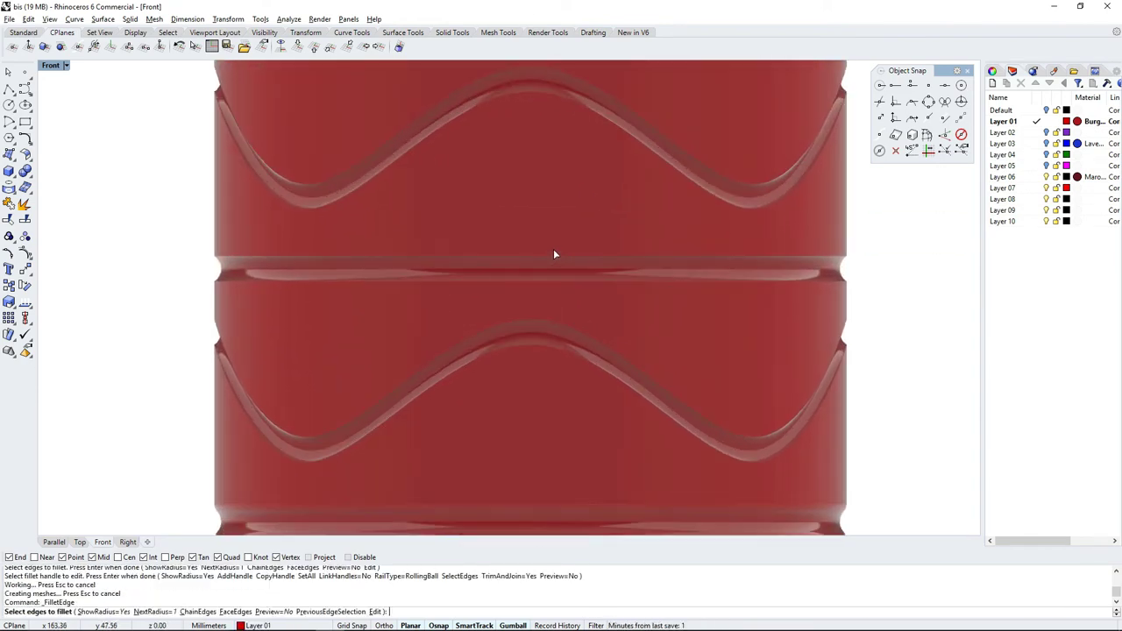
{"action": "type", "text": "c"}
{"action": "key", "text": "Return"}
- Fillet the lower wave groove chain and the upper band edge at 1.00
{"action": "left_click", "coordinate": [544, 347]}
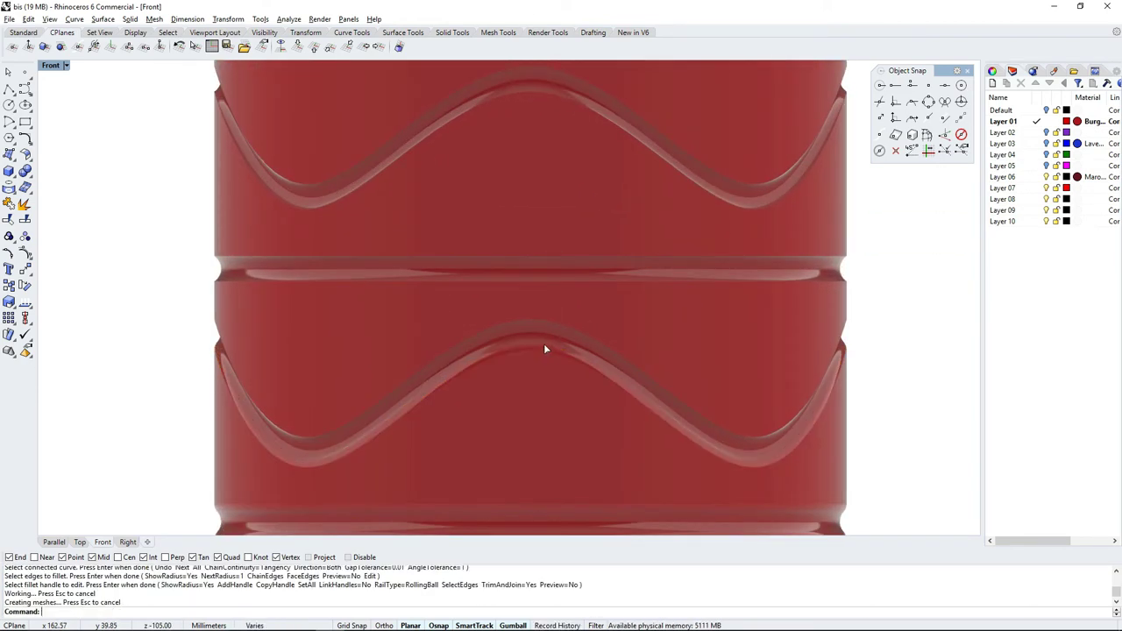
{"action": "left_click", "coordinate": [551, 326]}
{"action": "key", "text": "Return"}
{"action": "key", "text": "Return"}
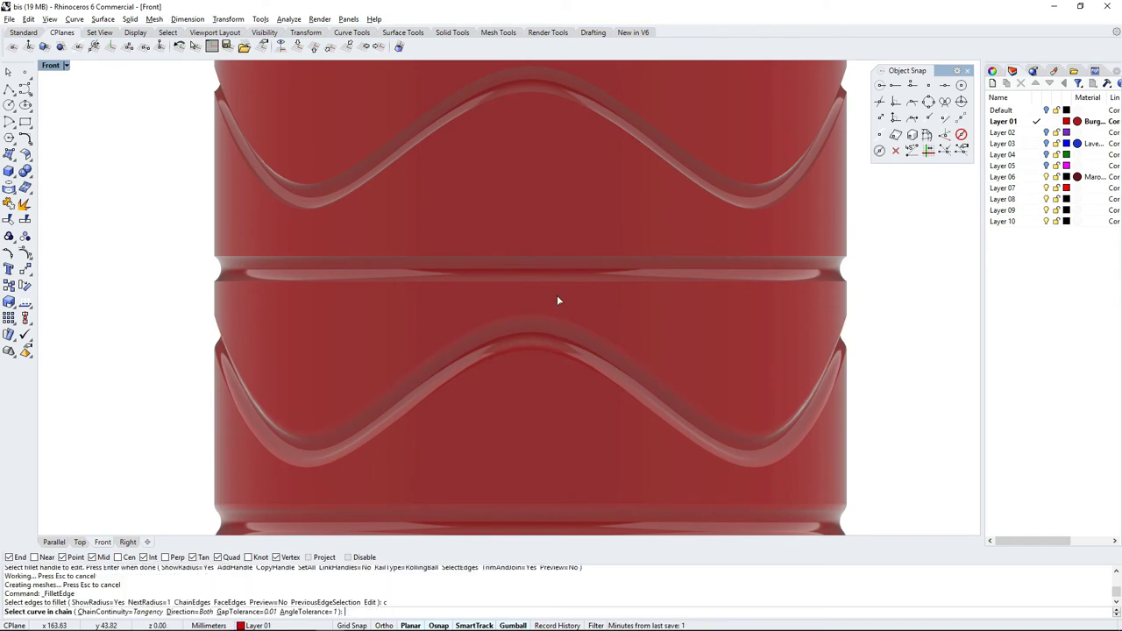
{"action": "key", "text": "Return"}
{"action": "key", "text": "Return"}
{"action": "key", "text": "Return"}
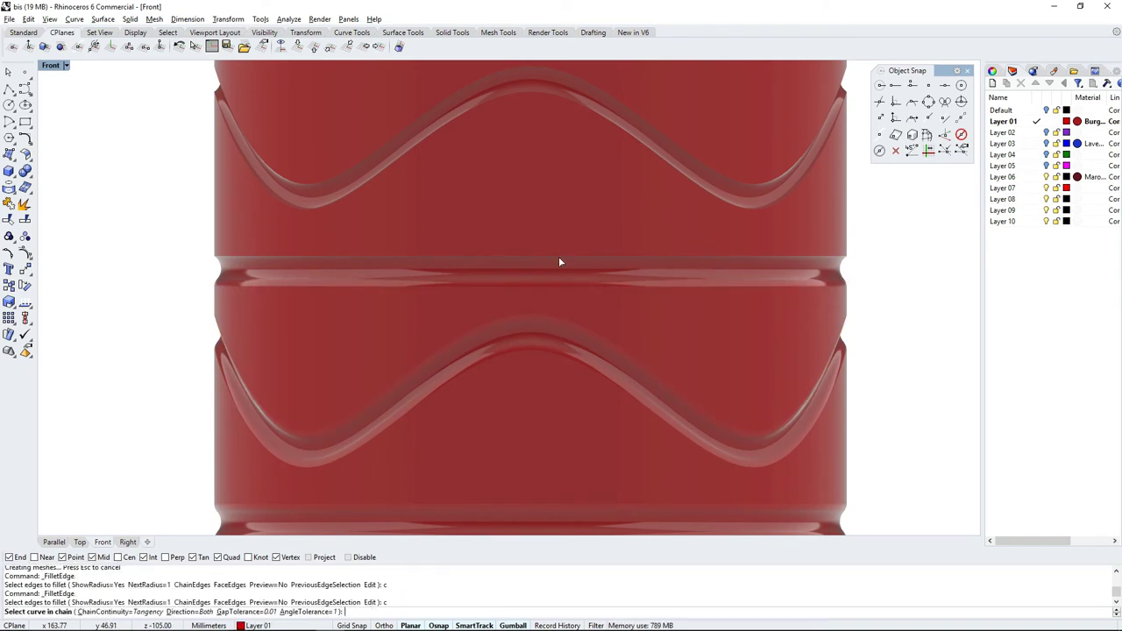
{"action": "left_click", "coordinate": [559, 256]}
{"action": "key", "text": "Return"}
{"action": "key", "text": "Return"}
{"action": "key", "text": "Return"}
{"action": "key", "text": "Return"}
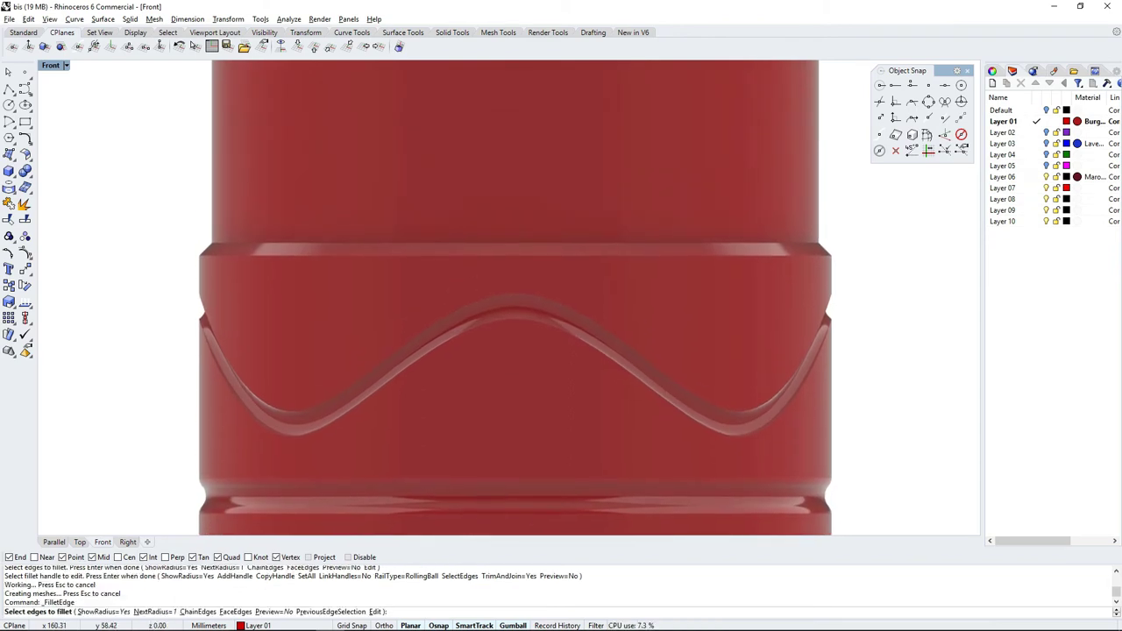
- Fillet the wave groove chain on the shoulder at 1.00
{"action": "left_click", "coordinate": [499, 325]}
{"action": "key", "text": "Return"}
{"action": "key", "text": "Return"}
{"action": "key", "text": "Return"}
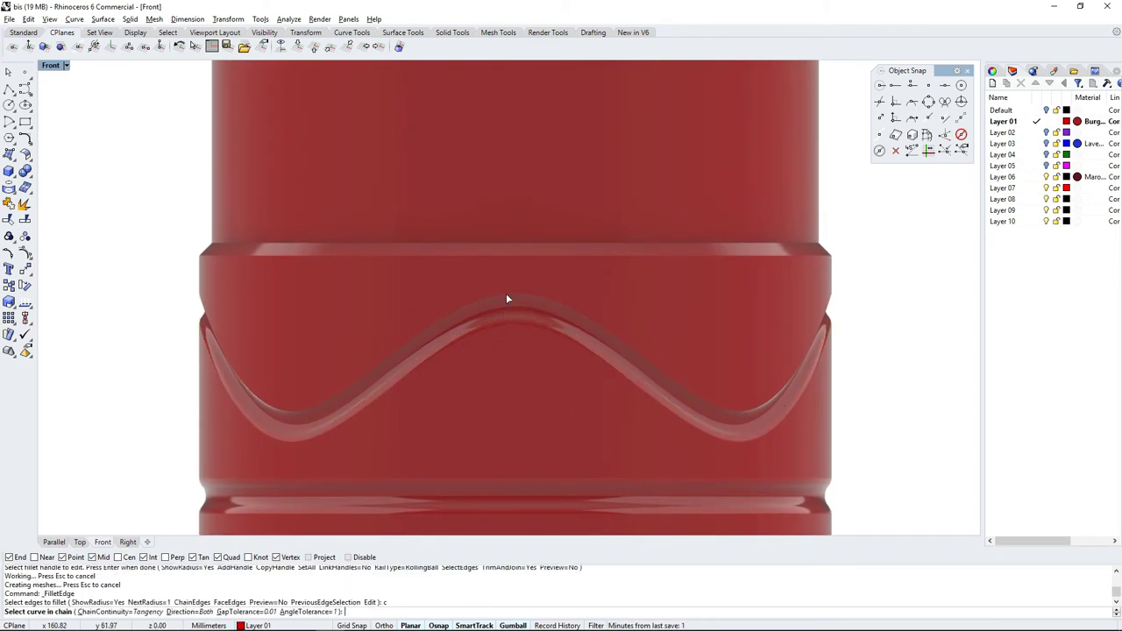
{"action": "mouse_move", "coordinate": [508, 374]}
{"action": "right_mouse_down"}
{"action": "mouse_move", "coordinate": [507, 408]}
{"action": "mouse_move", "coordinate": [471, 446]}
{"action": "mouse_move", "coordinate": [494, 447]}
{"action": "right_mouse_up"}
{"action": "key", "text": "Return"}
{"action": "key", "text": "Return"}
{"action": "key", "text": "Return"}
{"action": "key", "text": "Return"}
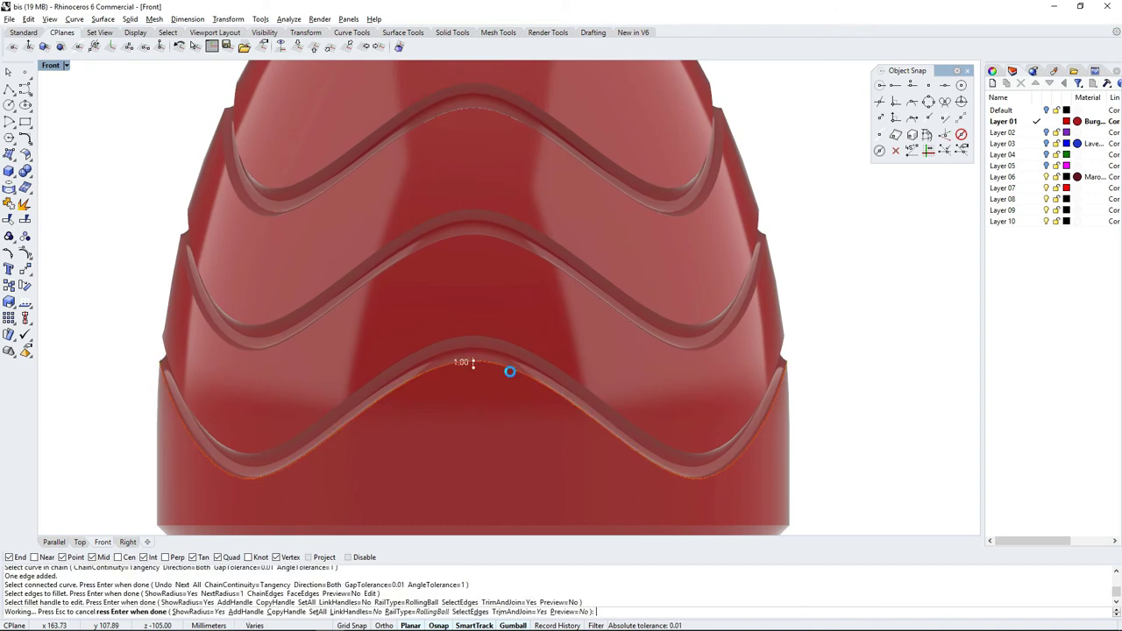
{"action": "key", "text": "Return"}
{"action": "type", "text": "c"}
{"action": "key", "text": "Return"}
{"action": "key", "text": "Return"}
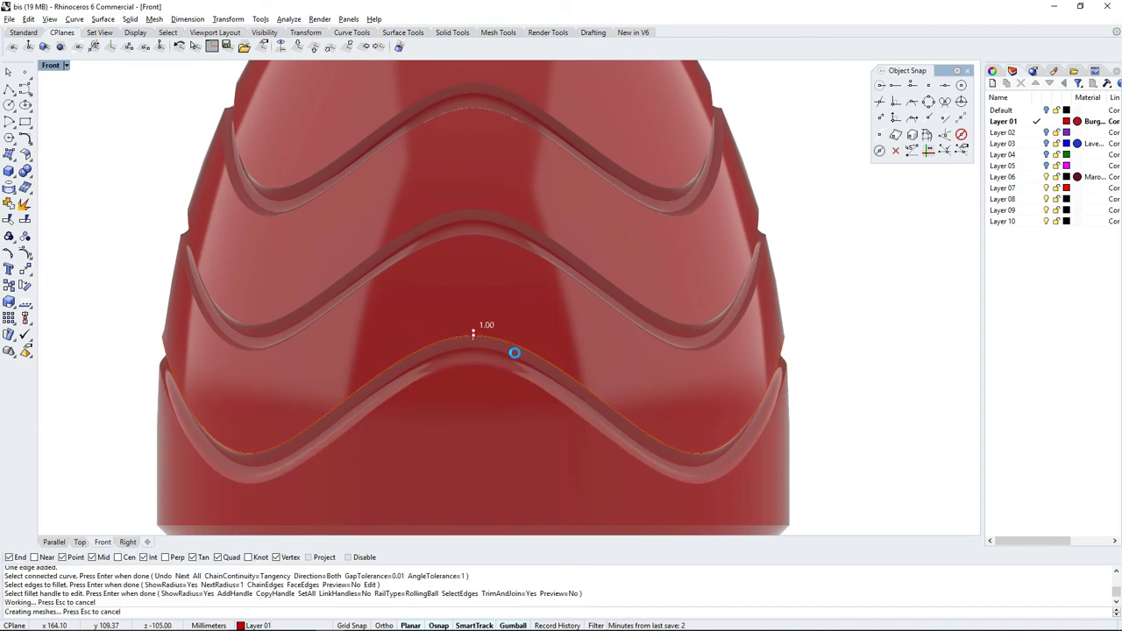
{"action": "key", "text": "Return"}
{"action": "key", "text": "Return"}
- Fillet the middle and top shoulder groove edges at 1.00 and zoom out
{"action": "key", "text": "Return"}
{"action": "key", "text": "Return"}
{"action": "key", "text": "Return"}
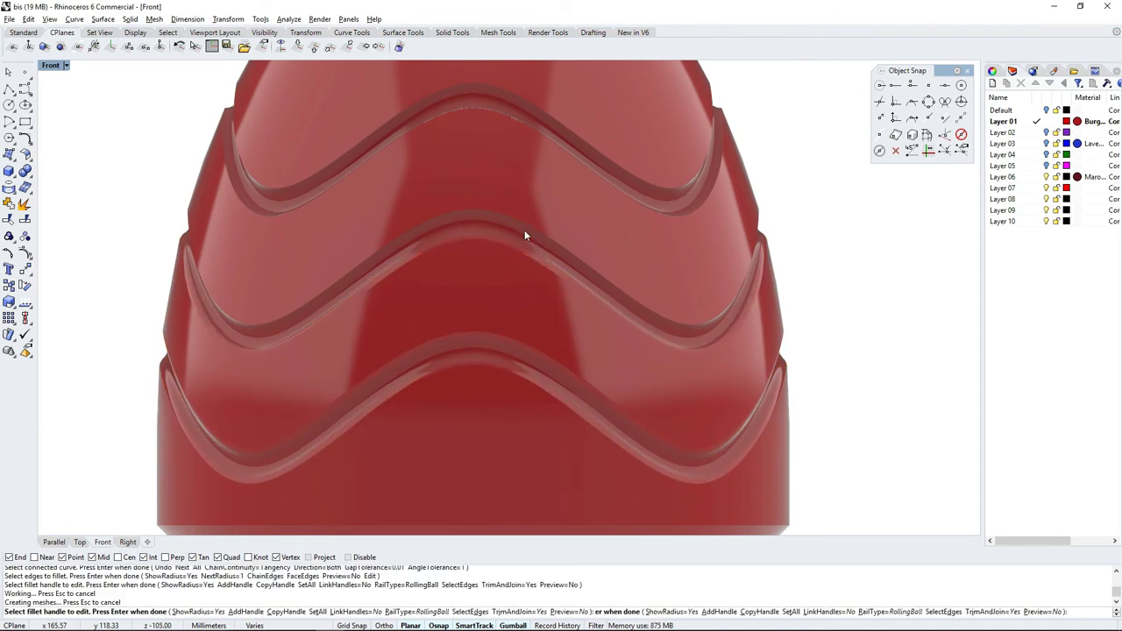
{"action": "left_click", "coordinate": [527, 227]}
{"action": "key", "text": "Return"}
{"action": "key", "text": "Return"}
{"action": "key", "text": "Return"}
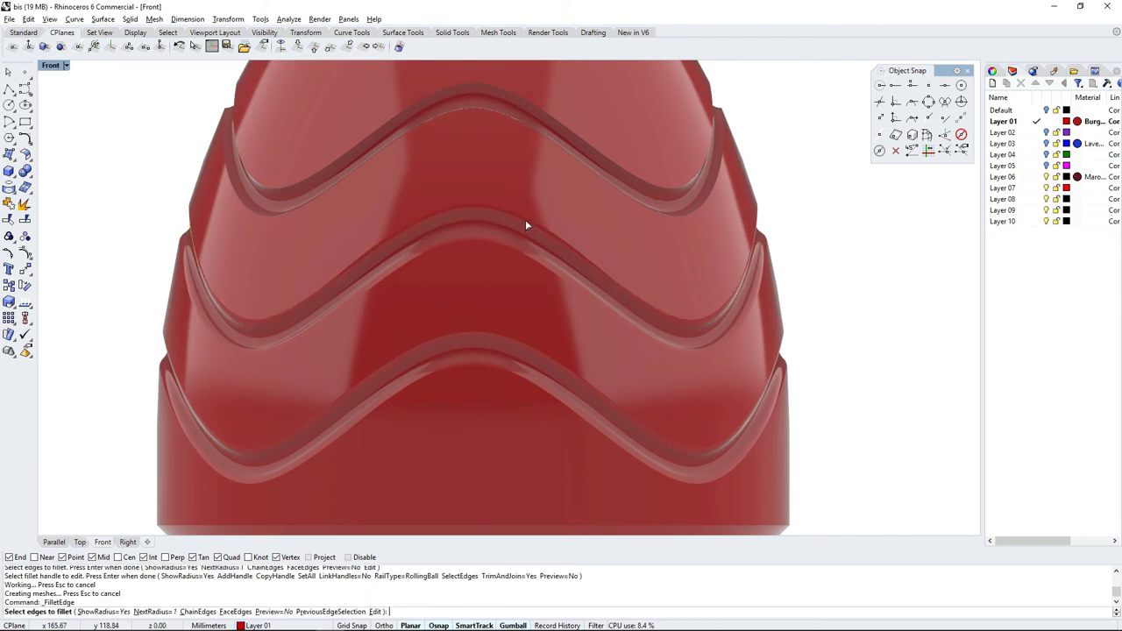
{"action": "left_click", "coordinate": [523, 124]}
{"action": "key", "text": "Return"}
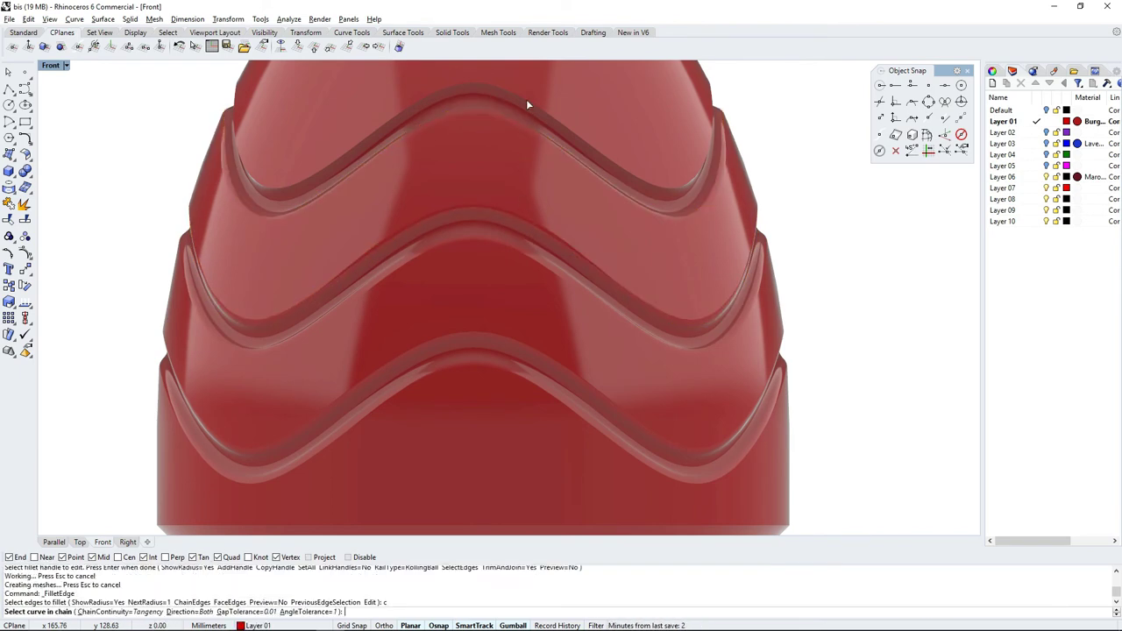
{"action": "scroll", "coordinate": [549, 183], "scroll_direction": "down", "scroll_amount": 3}
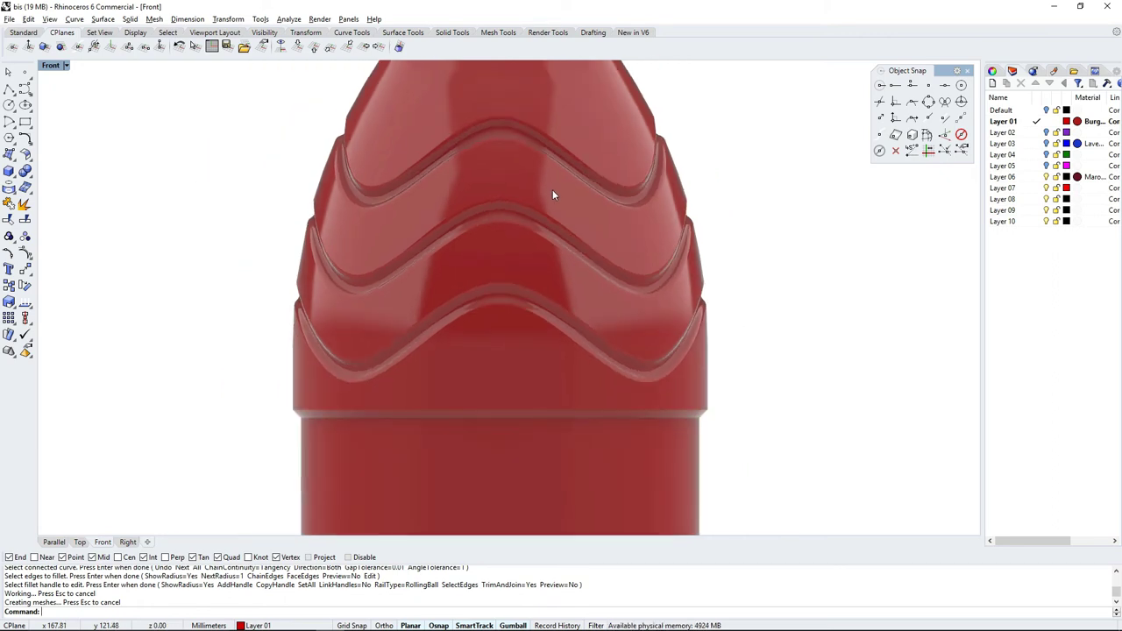
{"action": "scroll", "coordinate": [552, 189], "scroll_direction": "down", "scroll_amount": 3}
{"action": "scroll", "coordinate": [553, 193], "scroll_direction": "down", "scroll_amount": 3}
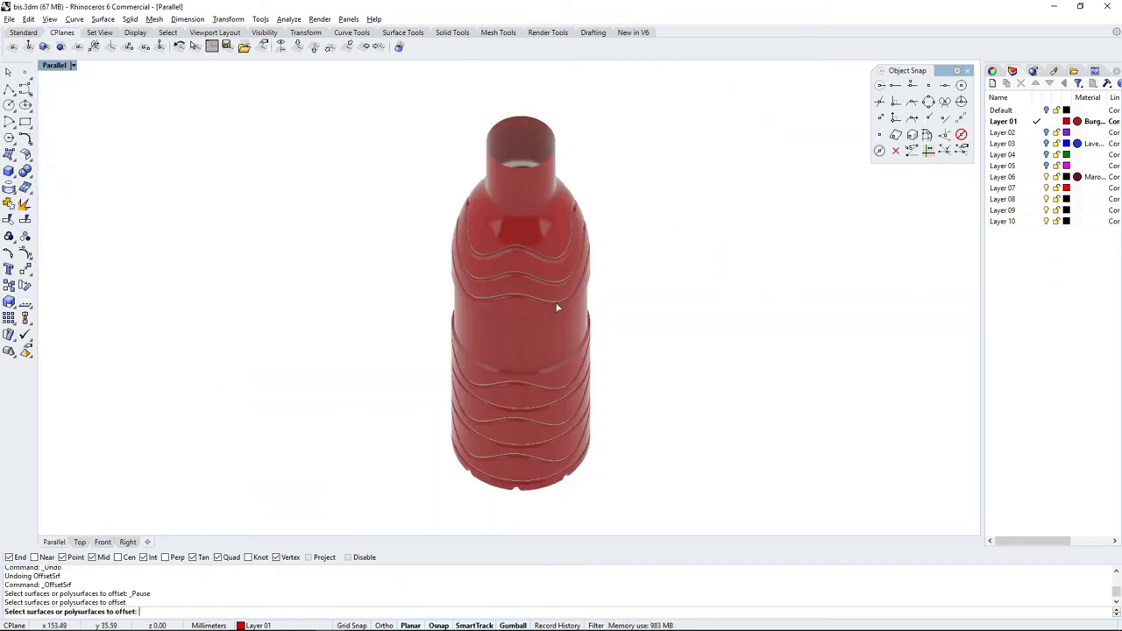
- Select the bottle body, then start a new edge fillet on the cap slot
{"action": "left_click", "coordinate": [557, 306]}
{"action": "key", "text": "Return"}
{"action": "key", "text": "Return"}
{"action": "key", "text": "Return"}
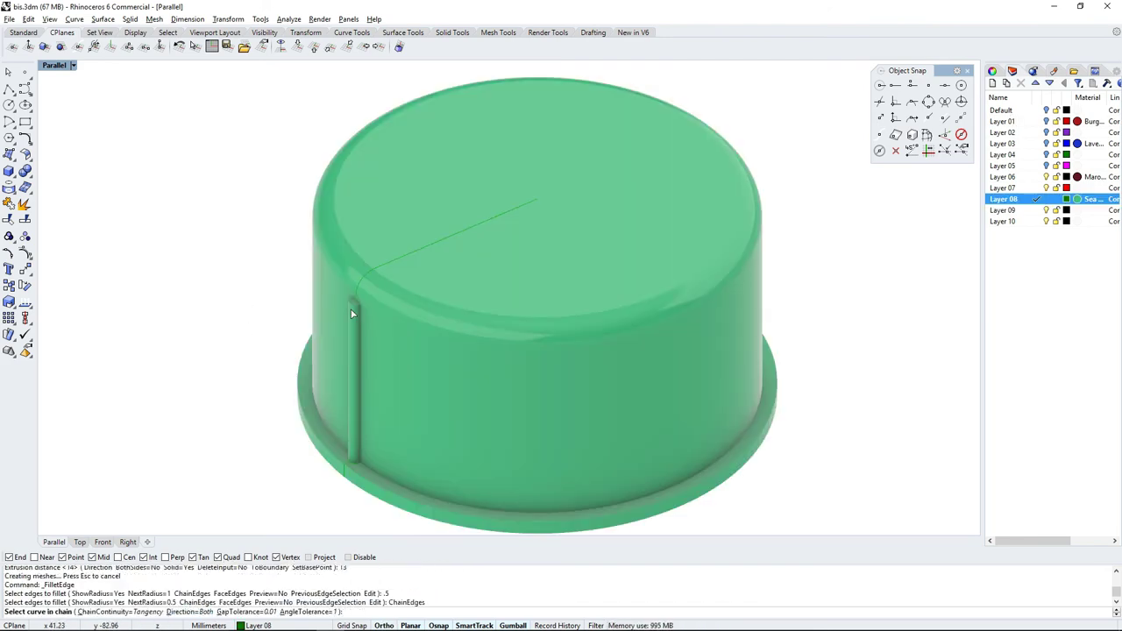
{"action": "key", "text": "Return"}
{"action": "key", "text": "Return"}
{"action": "scroll", "coordinate": [352, 303], "scroll_direction": "up", "scroll_amount": 5}
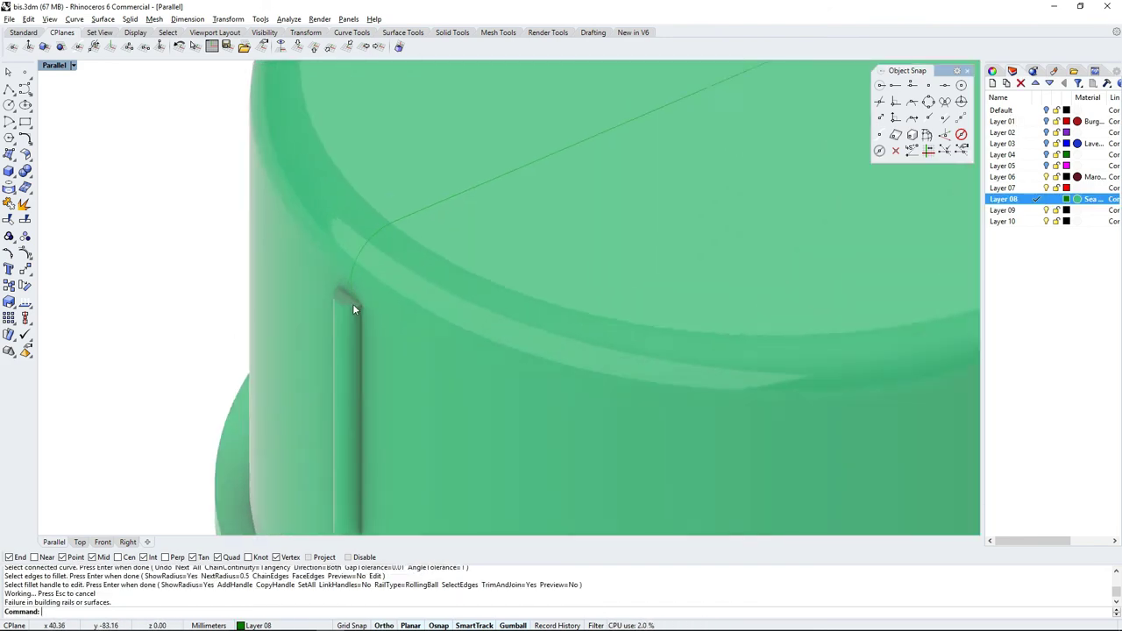
{"action": "key", "text": "Return"}
- Round the slot top at 0.2 and polar-array it 80 times over 360° about the cap centre
{"action": "key", "text": "Return"}
{"action": "left_click", "coordinate": [350, 306]}
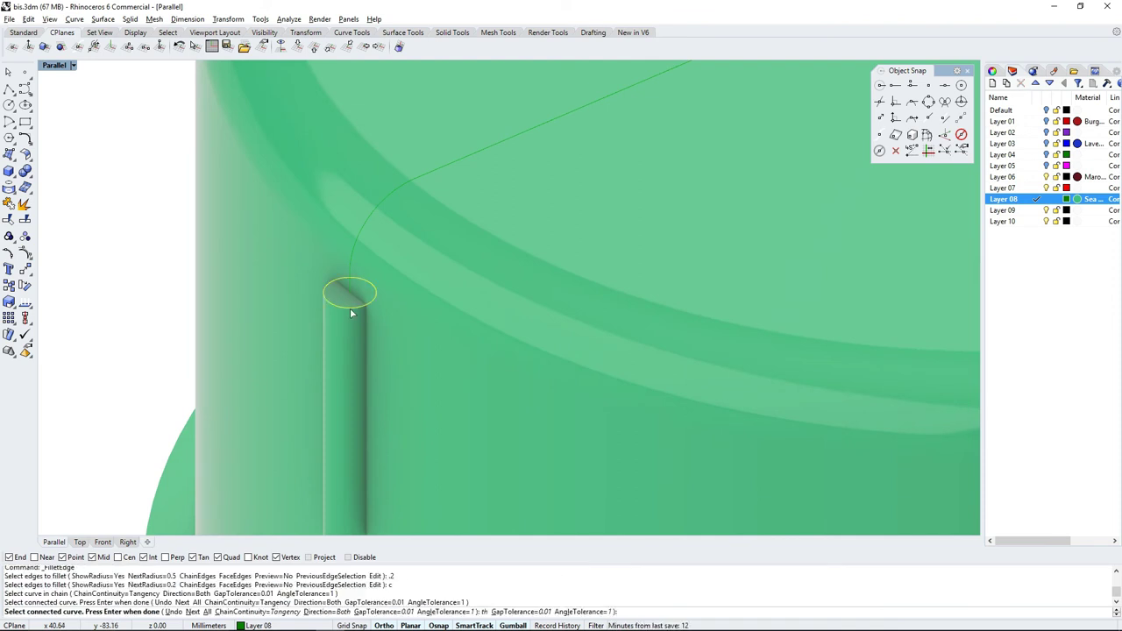
{"action": "key", "text": "Return"}
{"action": "key", "text": "Return"}
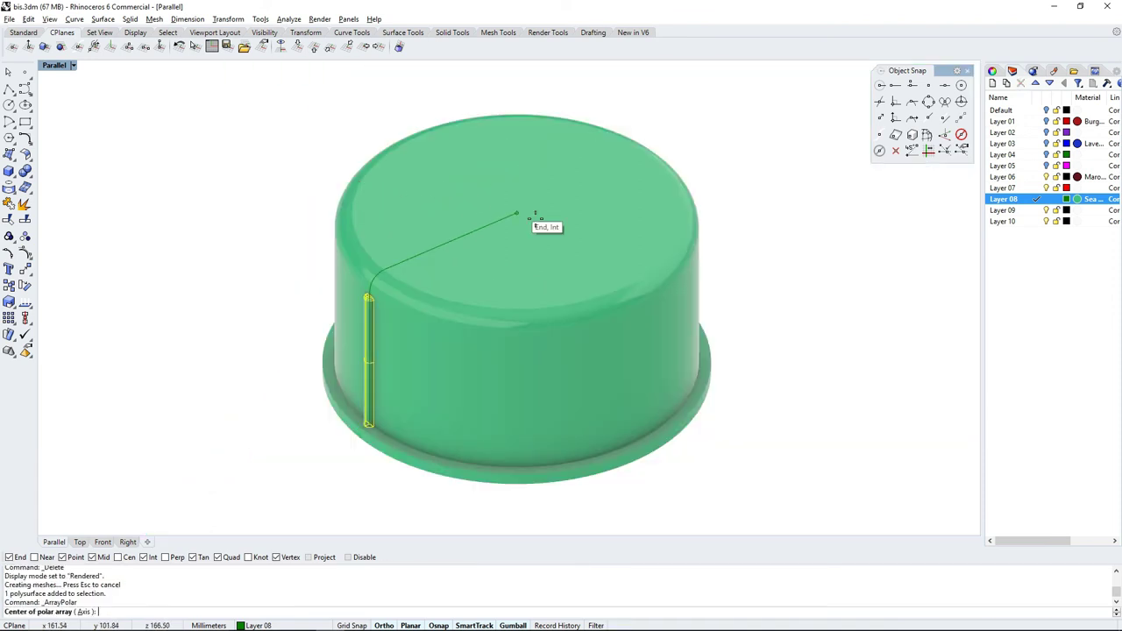
{"action": "left_click", "coordinate": [519, 216]}
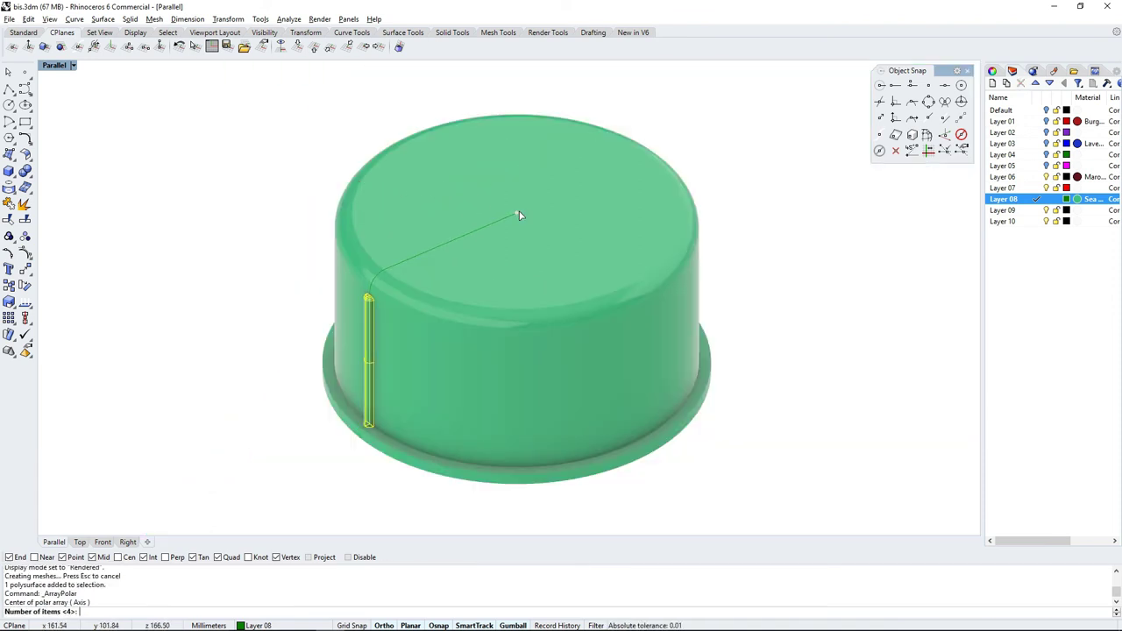
{"action": "key", "text": "Return"}
{"action": "key", "text": "Return"}
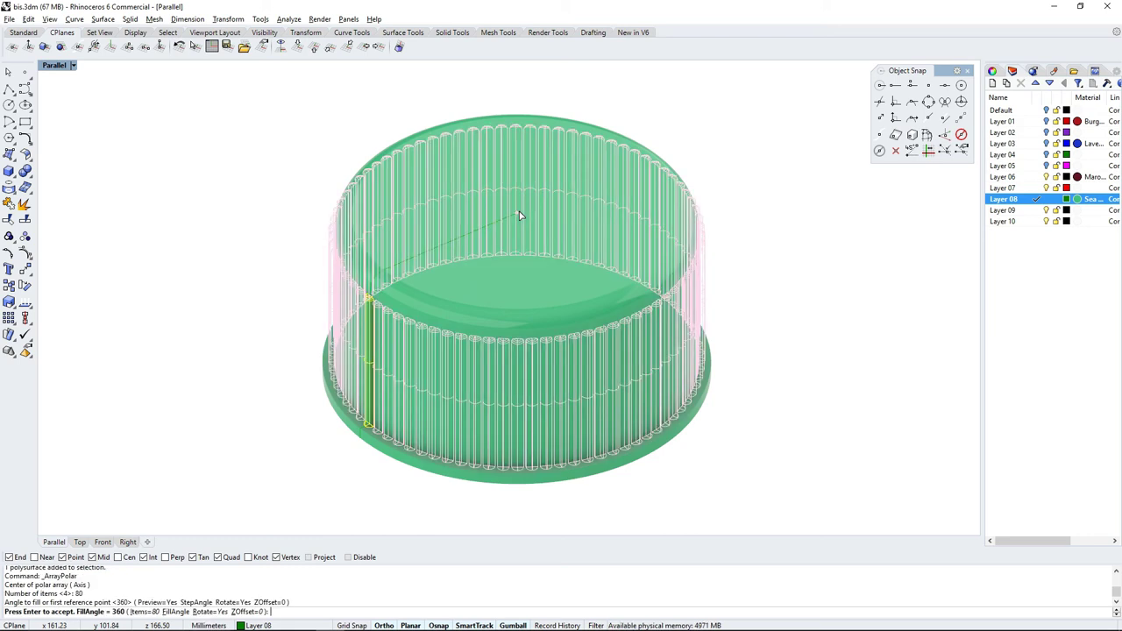
{"action": "key", "text": "Return"}
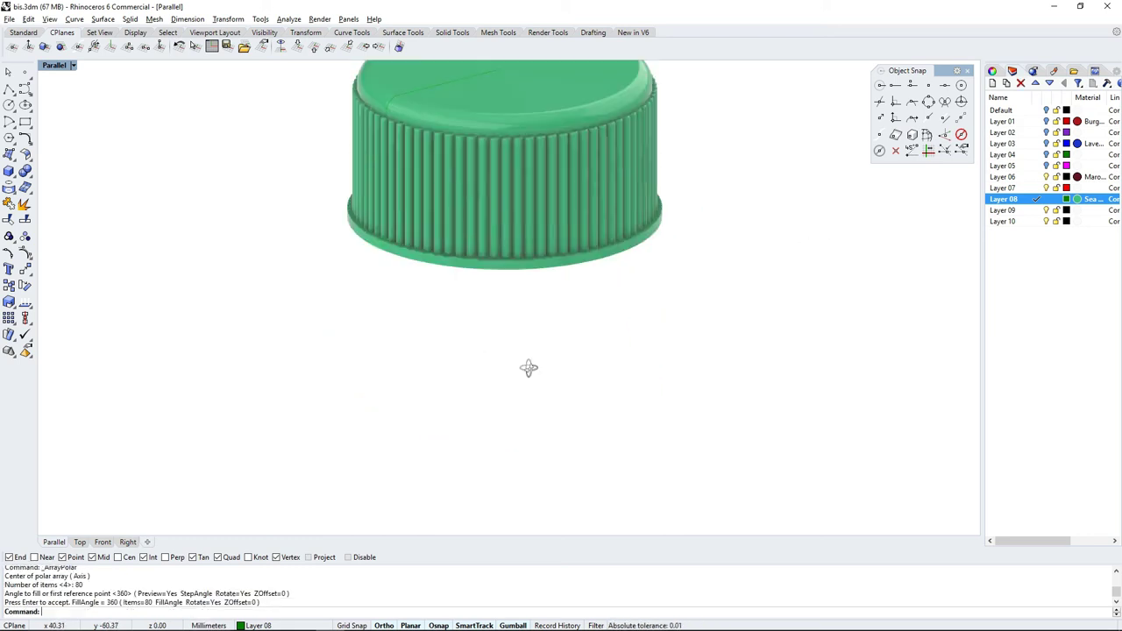
- Show all layers, use Rendered display, and make the Top viewport a Bottom view
{"action": "scroll", "coordinate": [370, 358], "scroll_direction": "down", "scroll_amount": 3}
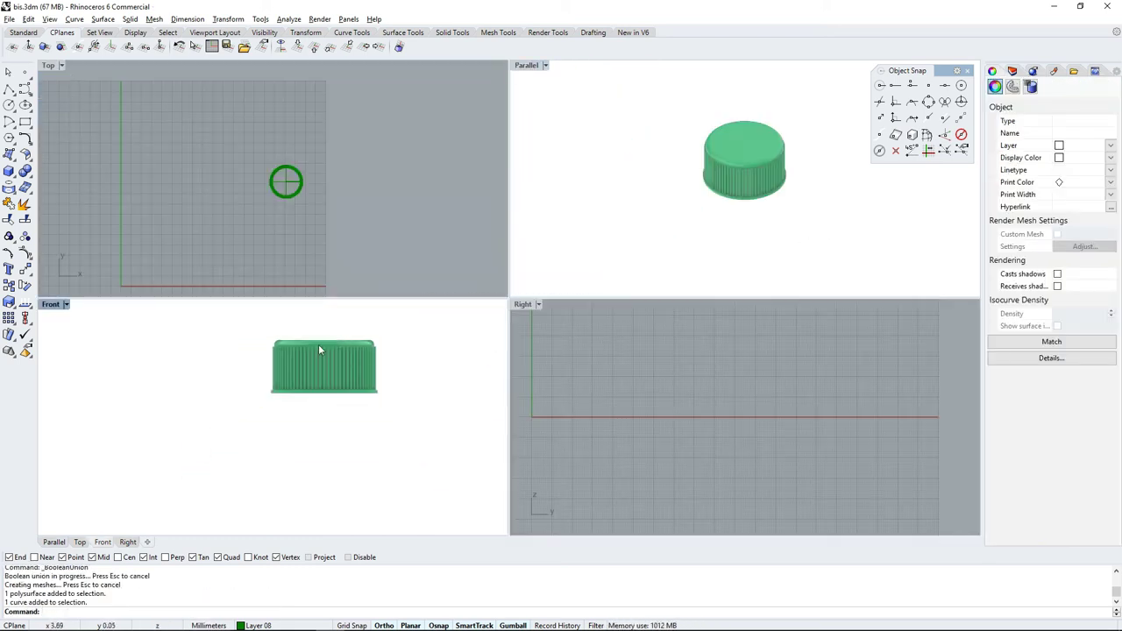
{"action": "left_click", "coordinate": [1056, 73]}
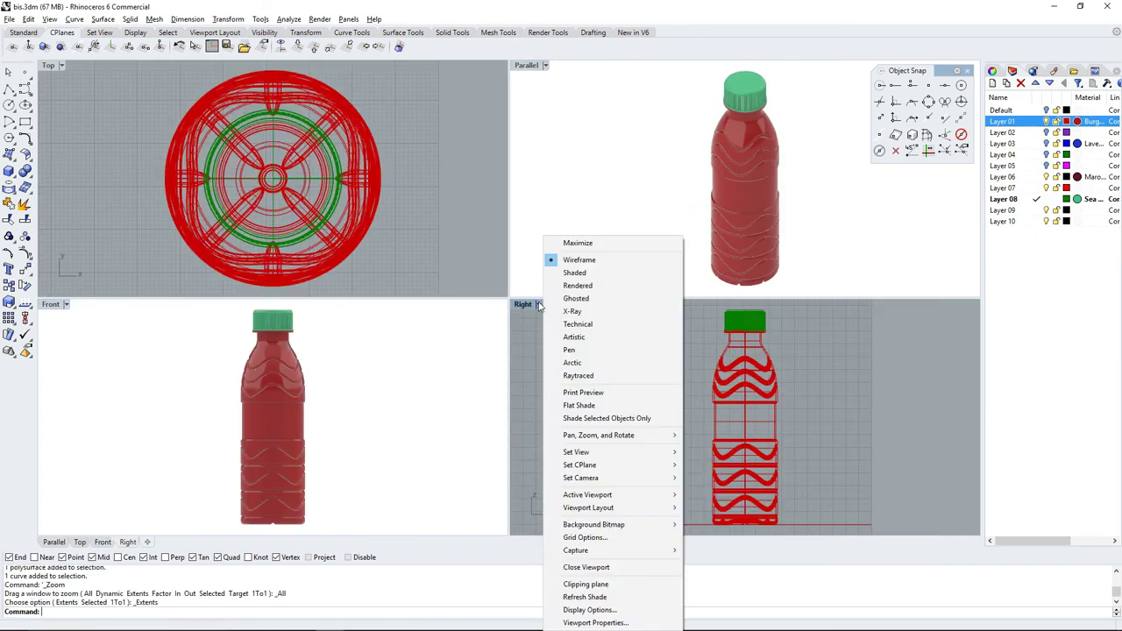
{"action": "left_click", "coordinate": [76, 123]}
{"action": "left_click", "coordinate": [50, 65]}
{"action": "left_click", "coordinate": [206, 318]}
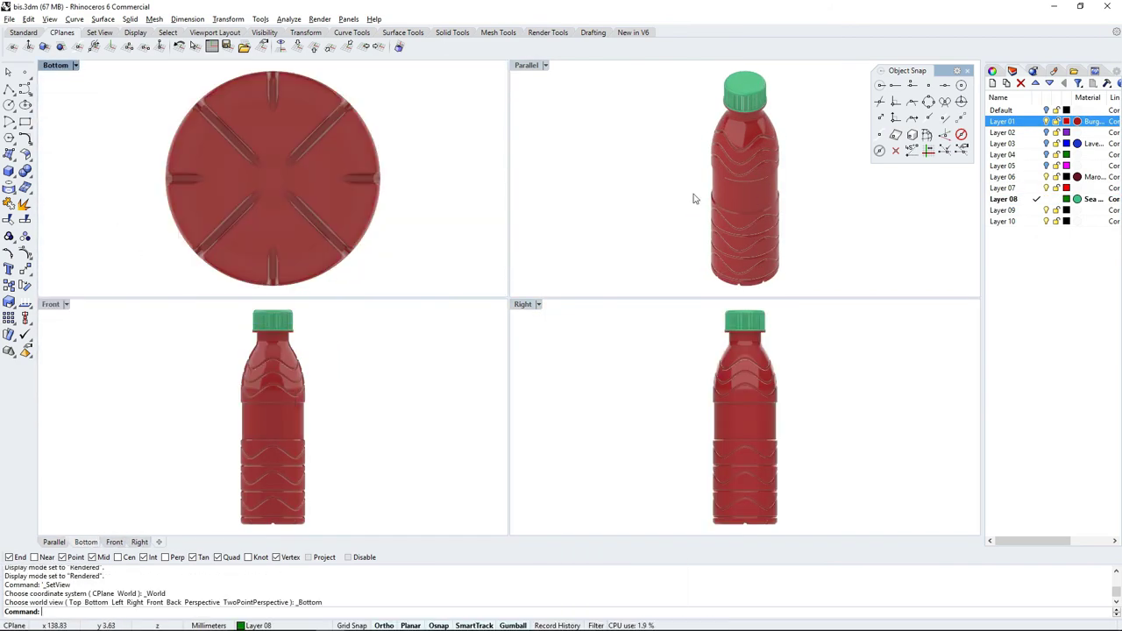
- Orbit the bottle to a three-quarter angle in a maximized perspective view
{"action": "right_click_drag", "start_coordinate": [623, 169], "coordinate": [744, 208]}
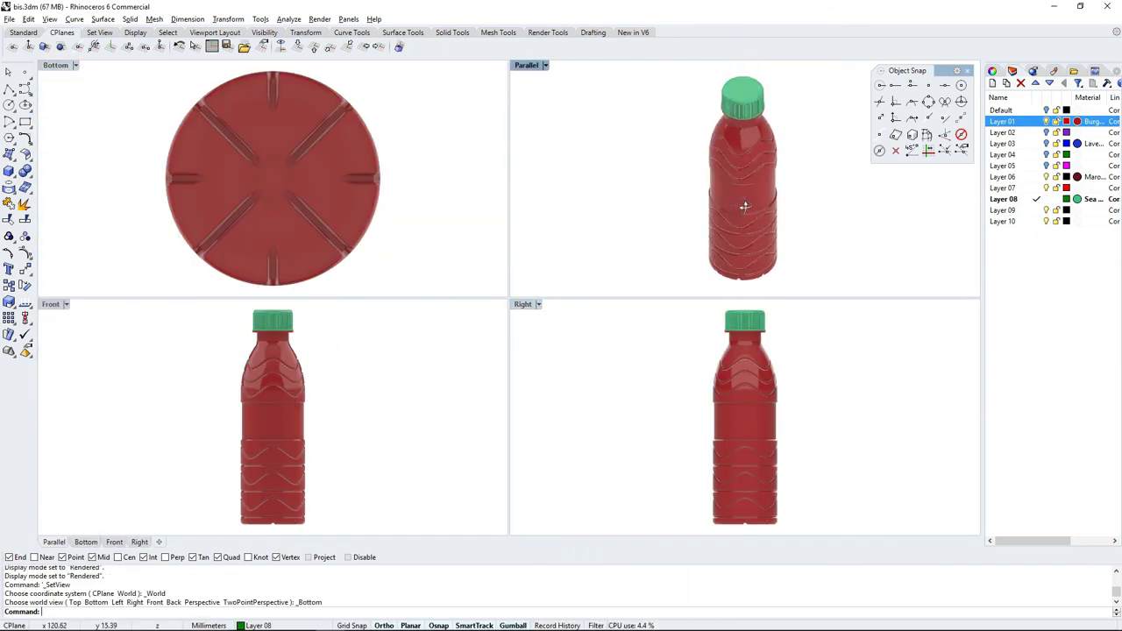
{"action": "key", "text": "ctrl+m"}
{"action": "mouse_move", "coordinate": [647, 344]}
{"action": "right_mouse_down"}
{"action": "mouse_move", "coordinate": [187, 155]}
{"action": "mouse_move", "coordinate": [391, 90]}
{"action": "mouse_move", "coordinate": [697, 292]}
{"action": "right_mouse_up"}
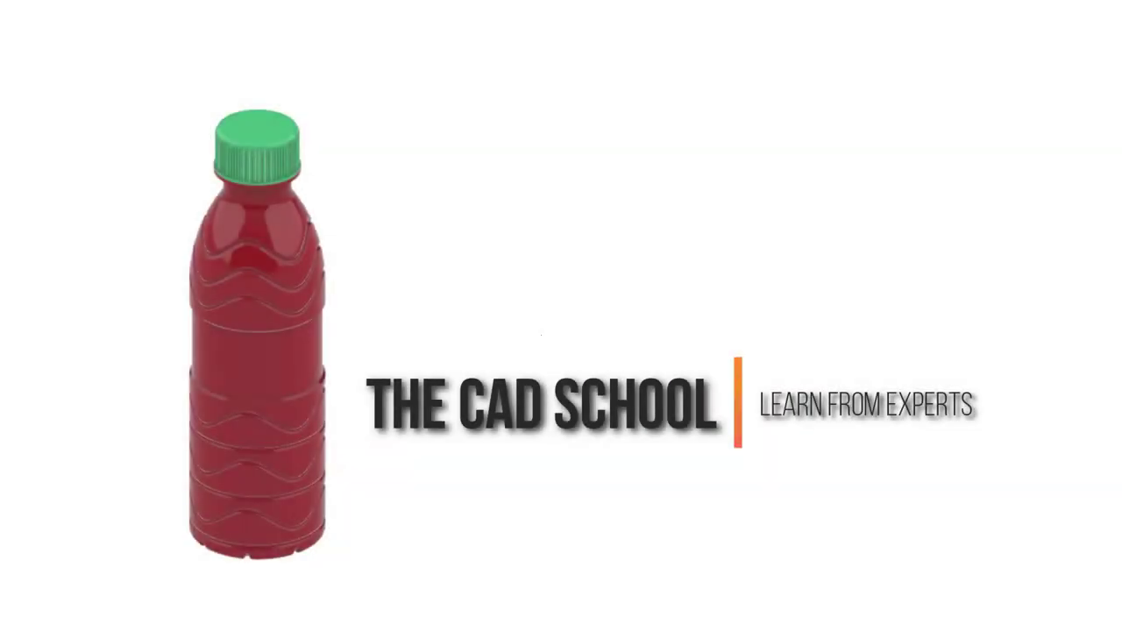